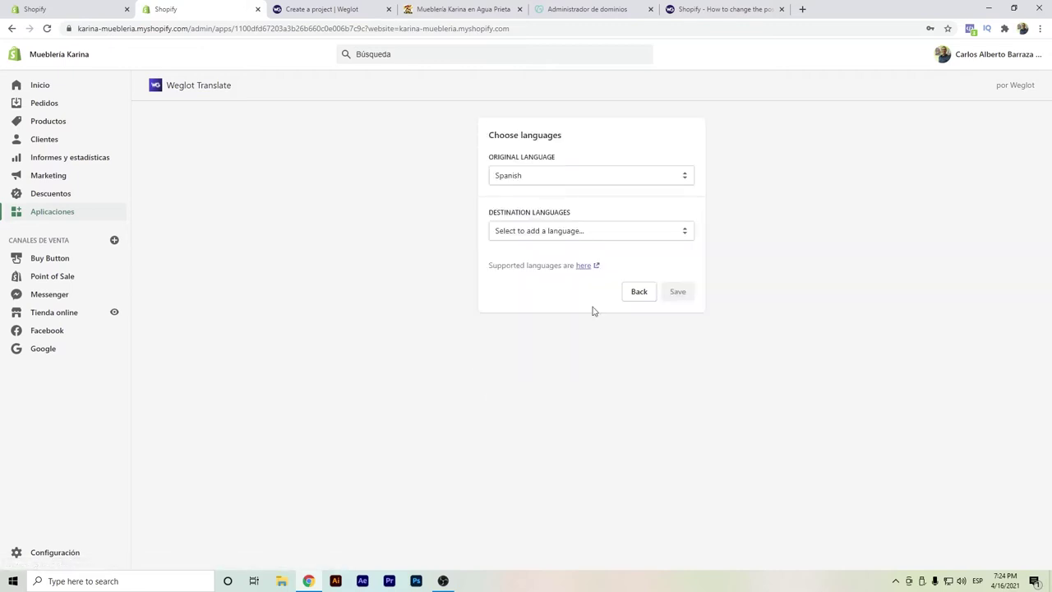
Step: Rename the new project to 'Mueblería Karina Weglot English' and save it
{"action": "left_click", "coordinate": [645, 300]}
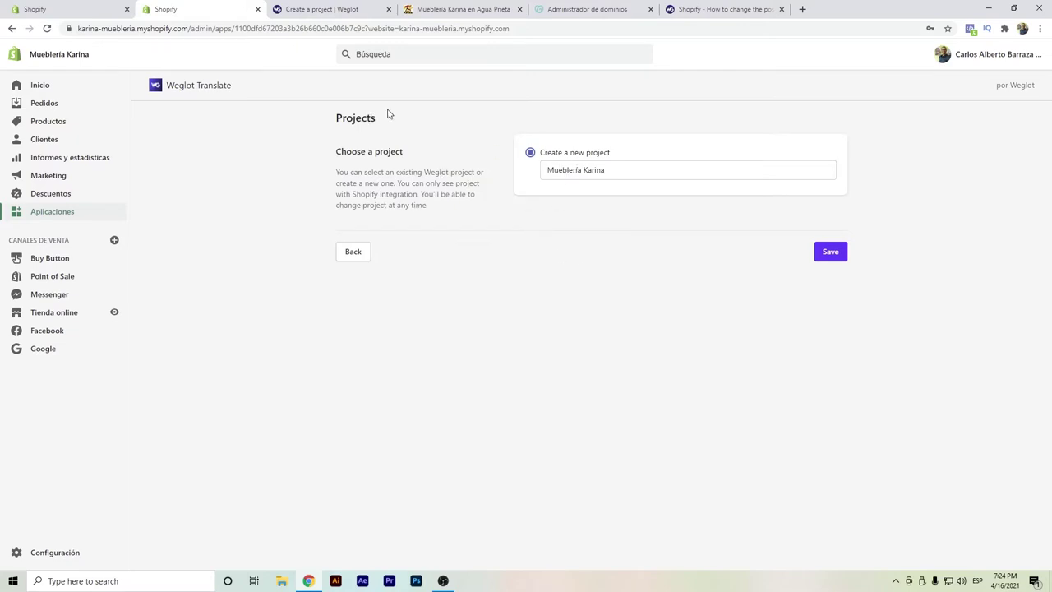
{"action": "left_click", "coordinate": [613, 171]}
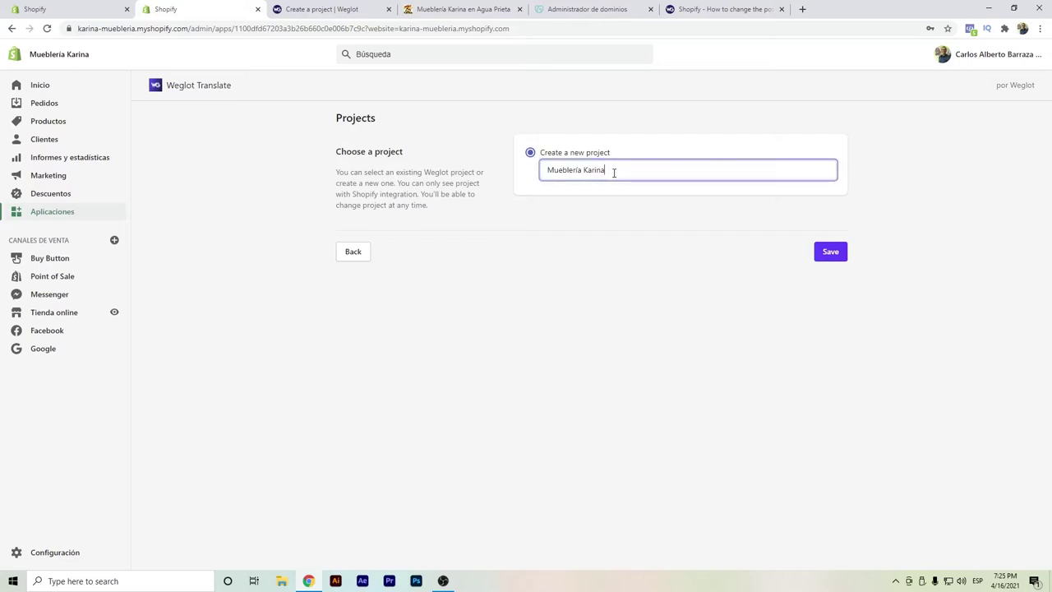
{"action": "type", "text": "Weglot English"}
{"action": "left_click", "coordinate": [828, 253]}
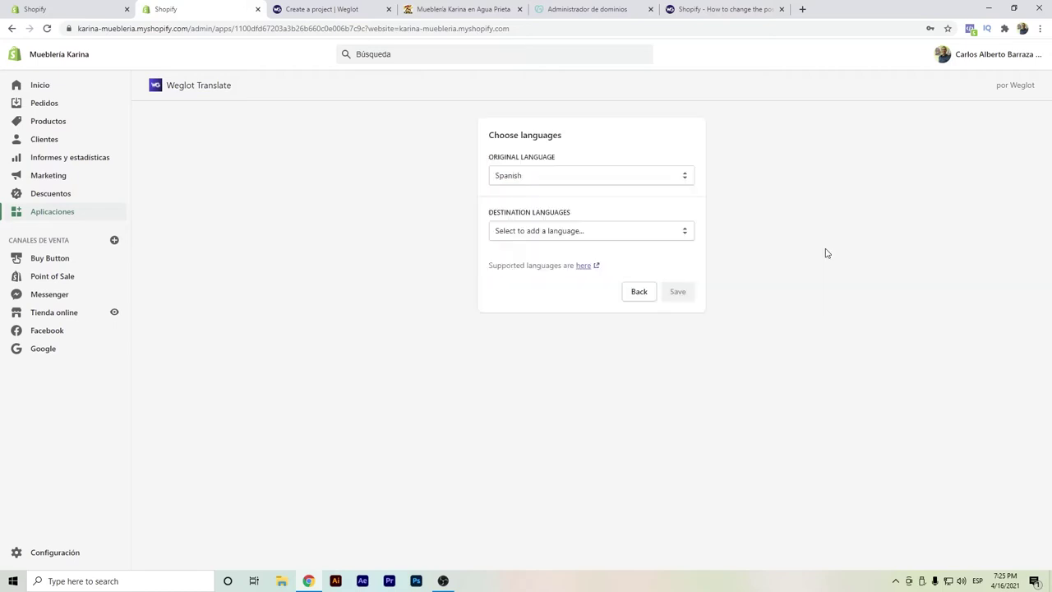
Step: Add English as the destination language and save the language choices
{"action": "left_click", "coordinate": [536, 235]}
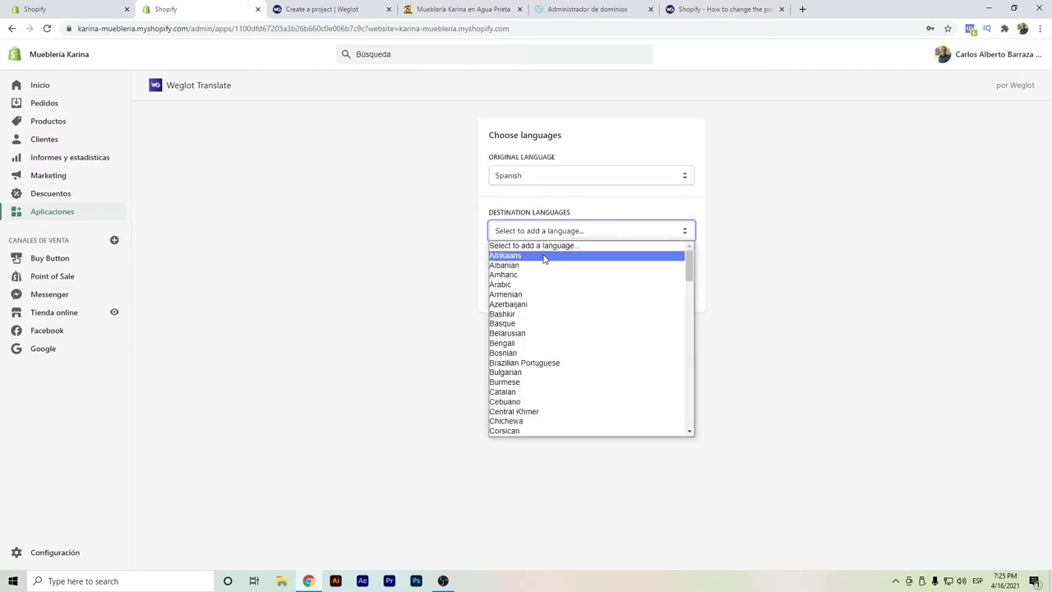
{"action": "scroll", "coordinate": [542, 271], "scroll_direction": "down", "scroll_amount": 5}
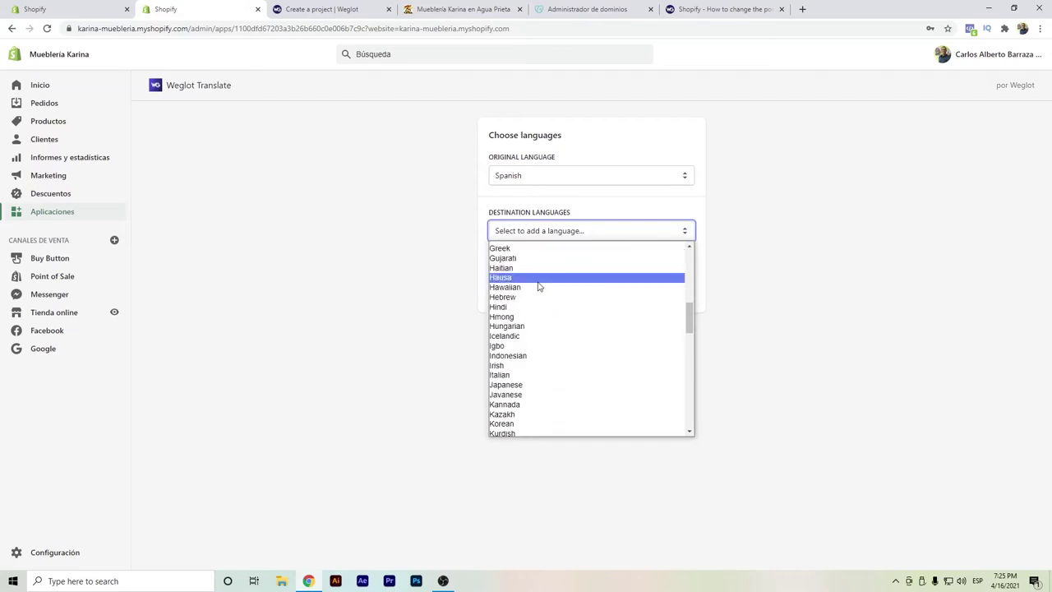
{"action": "scroll", "coordinate": [539, 287], "scroll_direction": "down", "scroll_amount": 2}
{"action": "scroll", "coordinate": [539, 287], "scroll_direction": "up", "scroll_amount": 4}
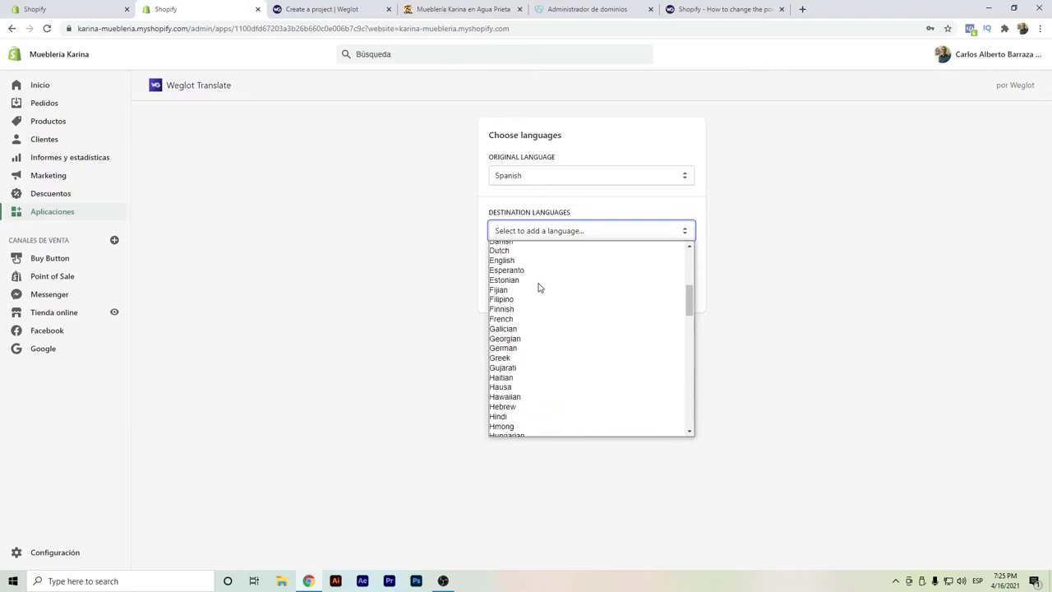
{"action": "left_click", "coordinate": [544, 261]}
{"action": "left_click", "coordinate": [676, 326]}
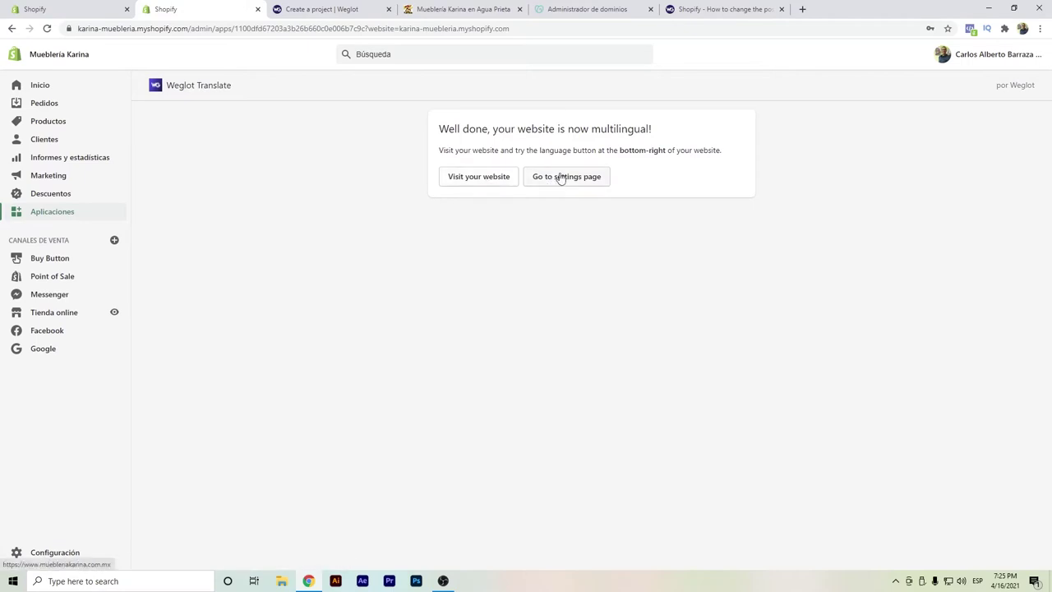
Step: Go from the Weglot success panel to the settings page with the Spanish-to-English languages
{"action": "left_click", "coordinate": [560, 177]}
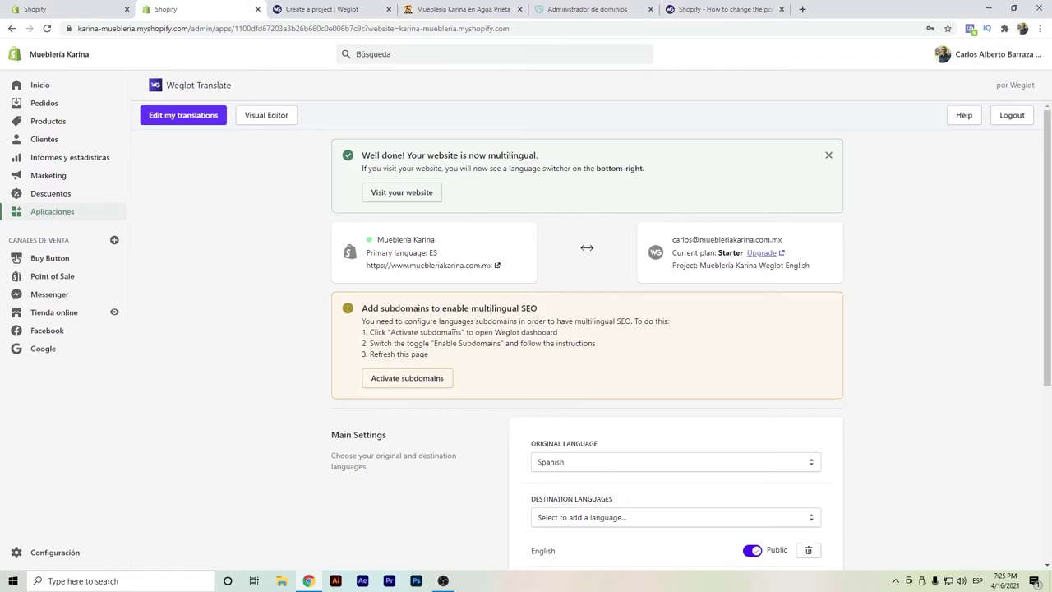
Step: Activate and confirm language subdomains for the Weglot project
{"action": "left_click", "coordinate": [428, 386]}
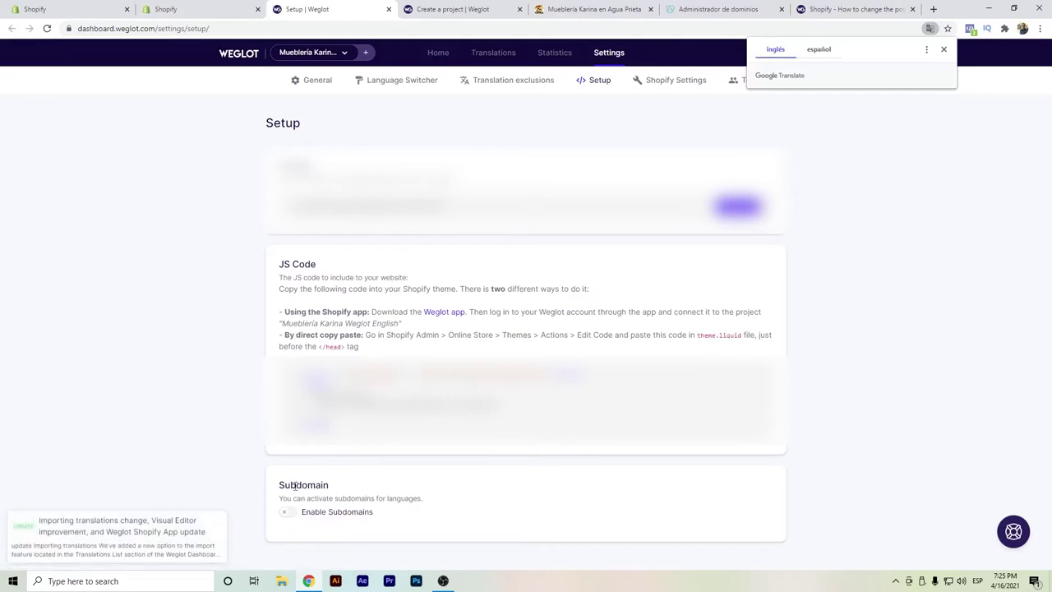
{"action": "left_click", "coordinate": [285, 513]}
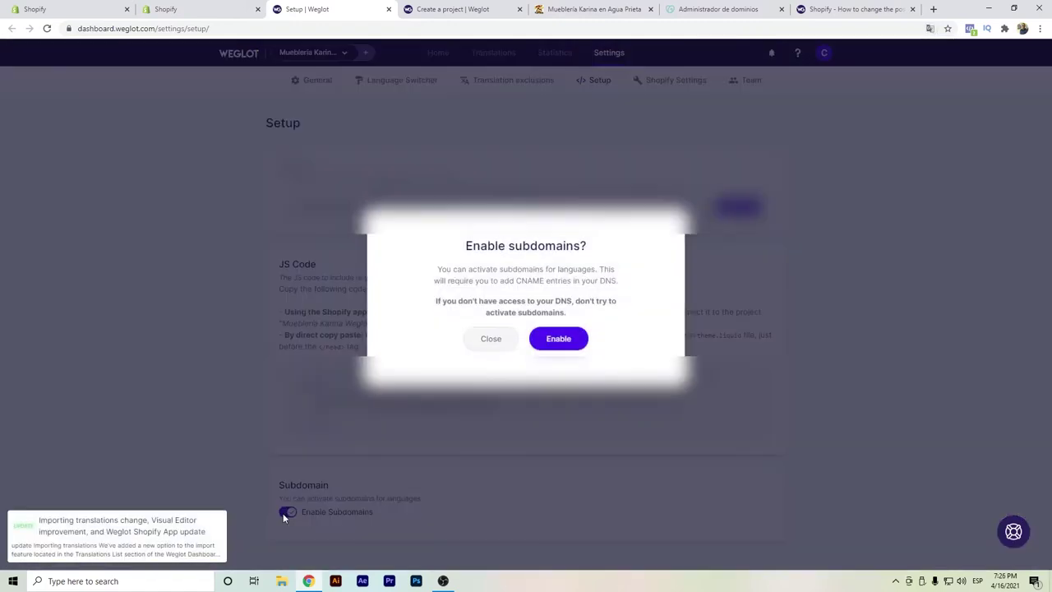
{"action": "left_click", "coordinate": [558, 346]}
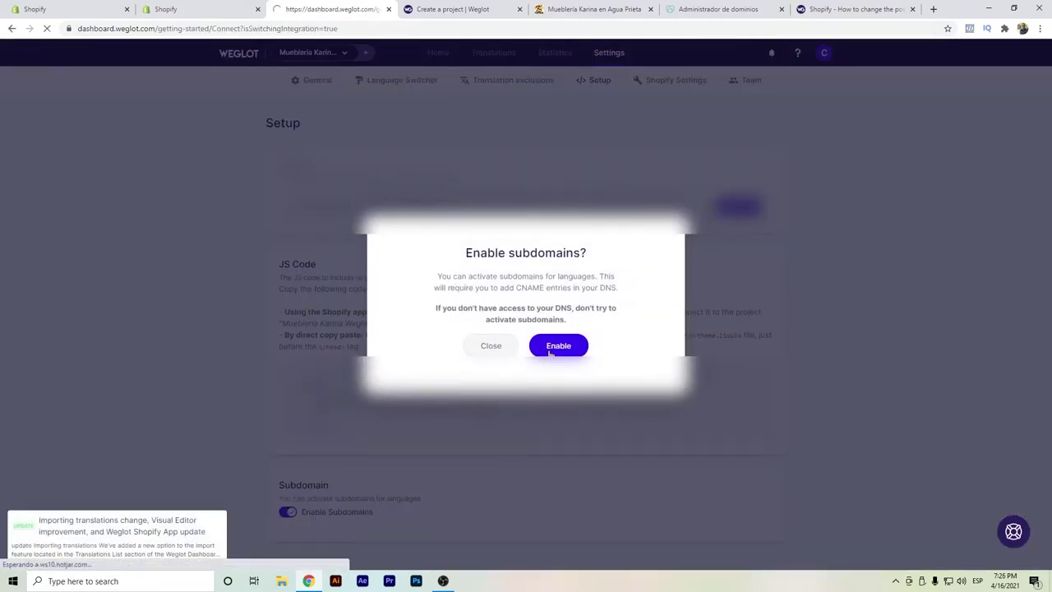
Step: Enter the domain muebleriakarina.com.mx and copy the en CNAME entry for websites.weglot.com
{"action": "left_click", "coordinate": [577, 236]}
{"action": "type", "text": "mueb"}
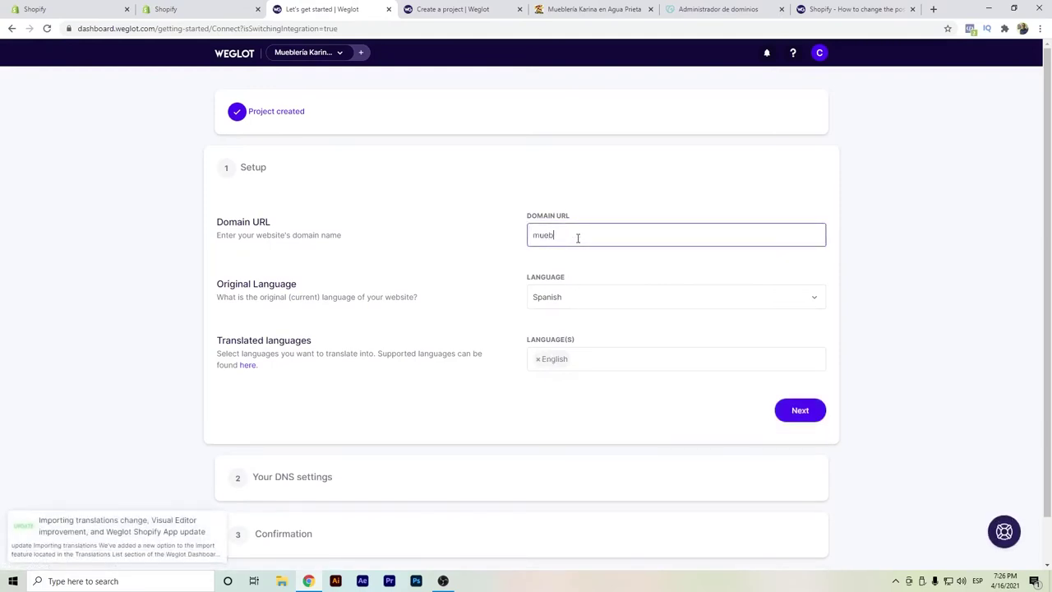
{"action": "type", "text": "leriakarina.com.mx"}
{"action": "left_click", "coordinate": [812, 405]}
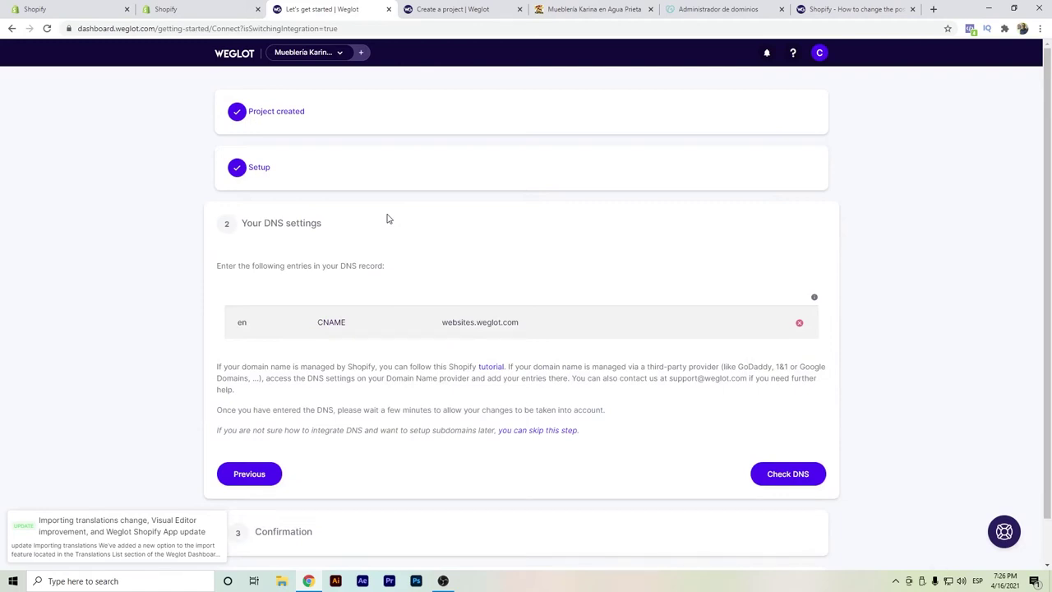
{"action": "mouse_move", "coordinate": [507, 333]}
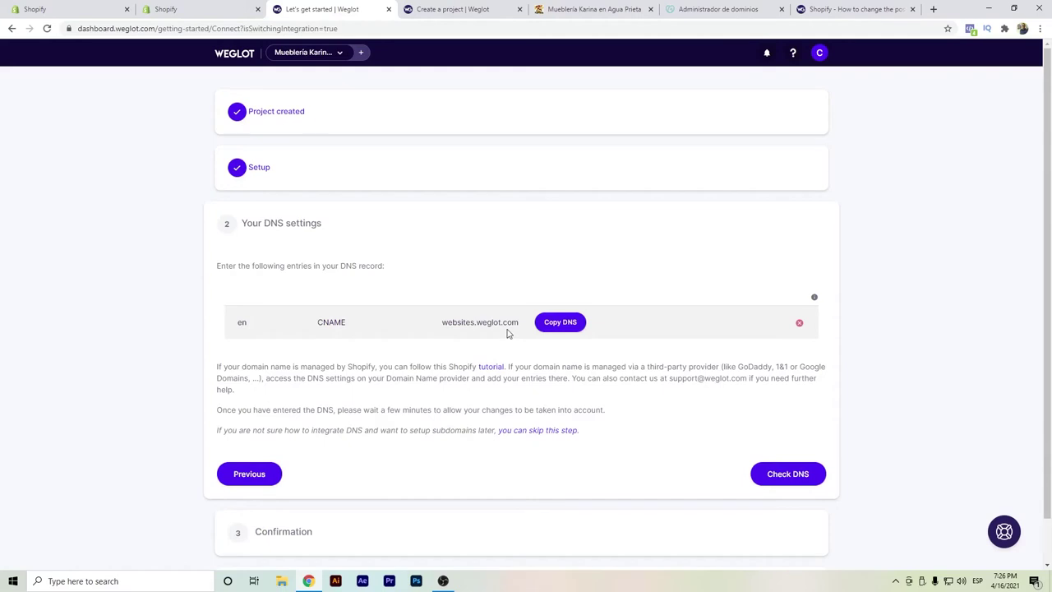
{"action": "left_click", "coordinate": [564, 332]}
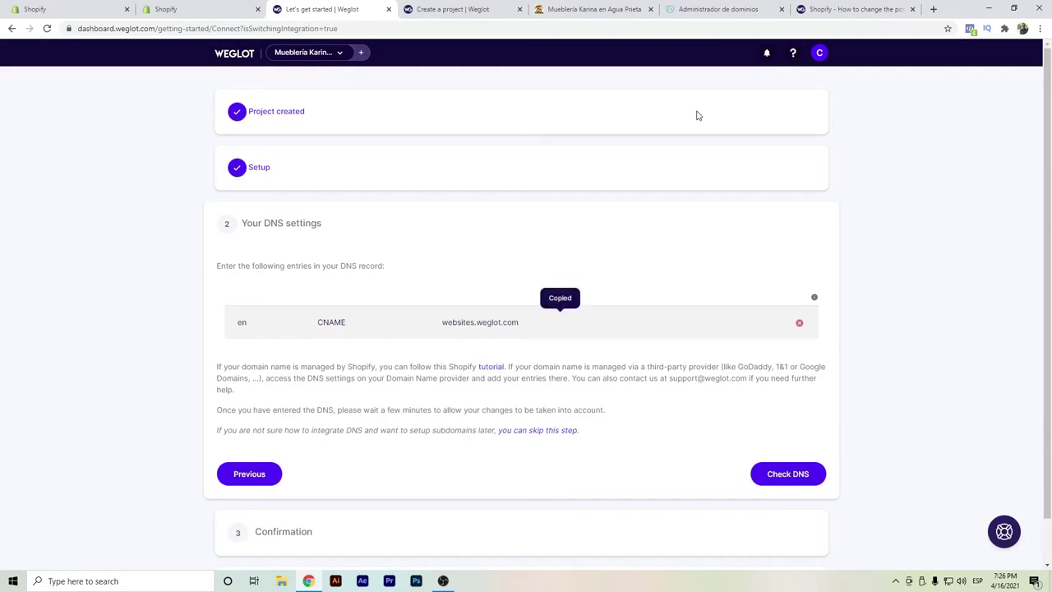
Step: In GoDaddy, save a CNAME record with host 'en' pointing to websites.weglot.com, TTL 1 hora
{"action": "left_click", "coordinate": [759, 8]}
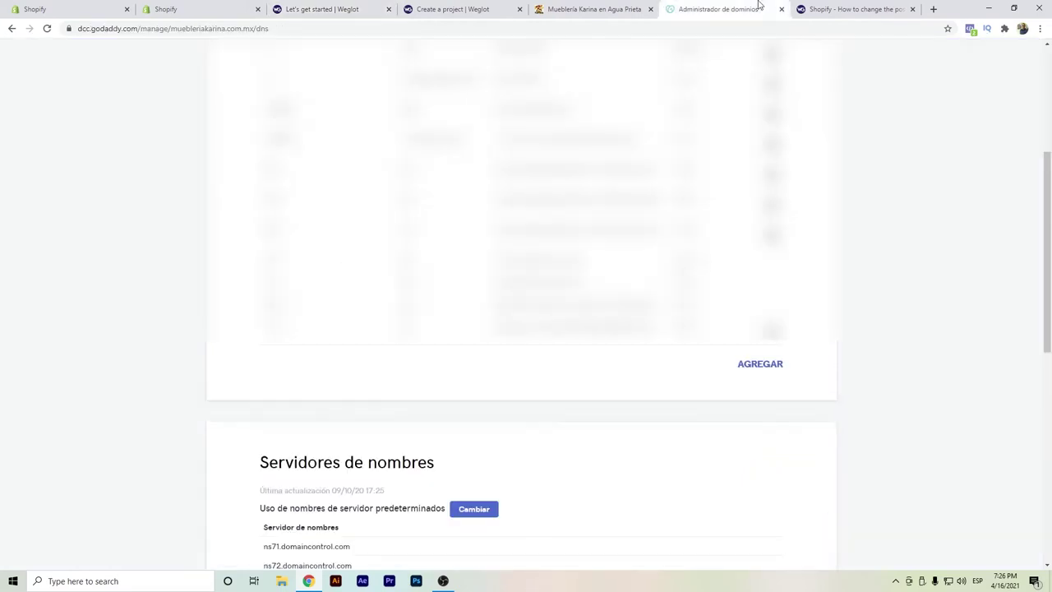
{"action": "left_click", "coordinate": [755, 372]}
{"action": "left_click", "coordinate": [383, 394]}
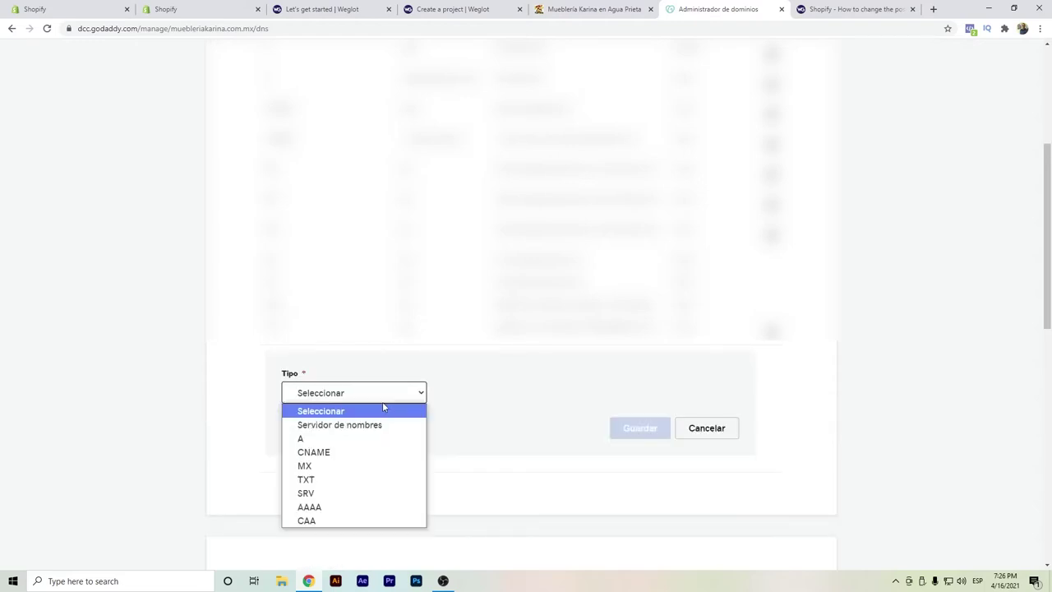
{"action": "left_click", "coordinate": [377, 450]}
{"action": "left_click", "coordinate": [486, 402]}
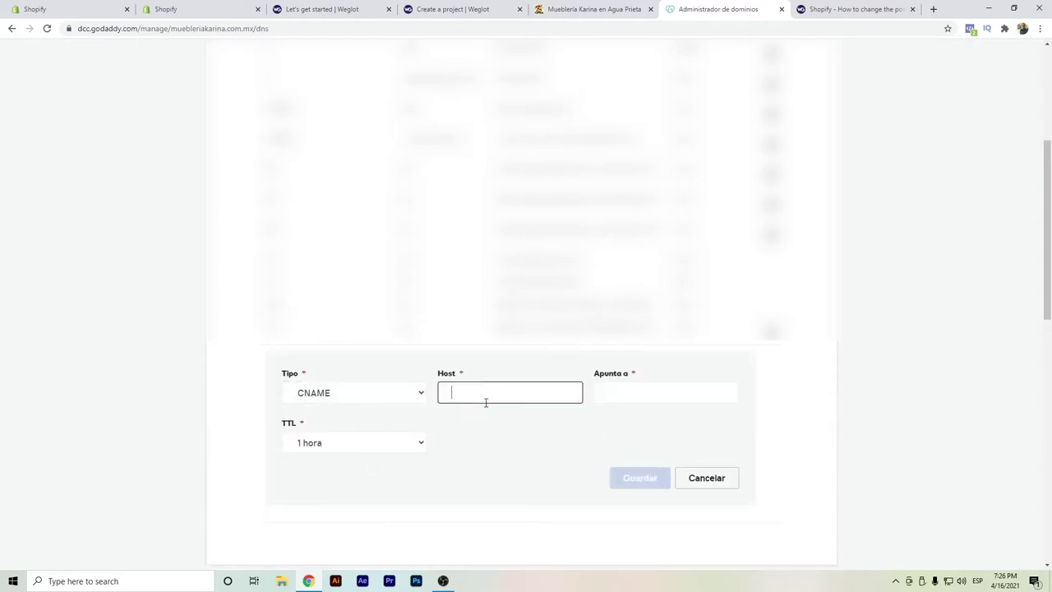
{"action": "type", "text": "en"}
{"action": "left_click", "coordinate": [723, 396]}
{"action": "key", "text": "ctrl+v"}
{"action": "left_click", "coordinate": [651, 480]}
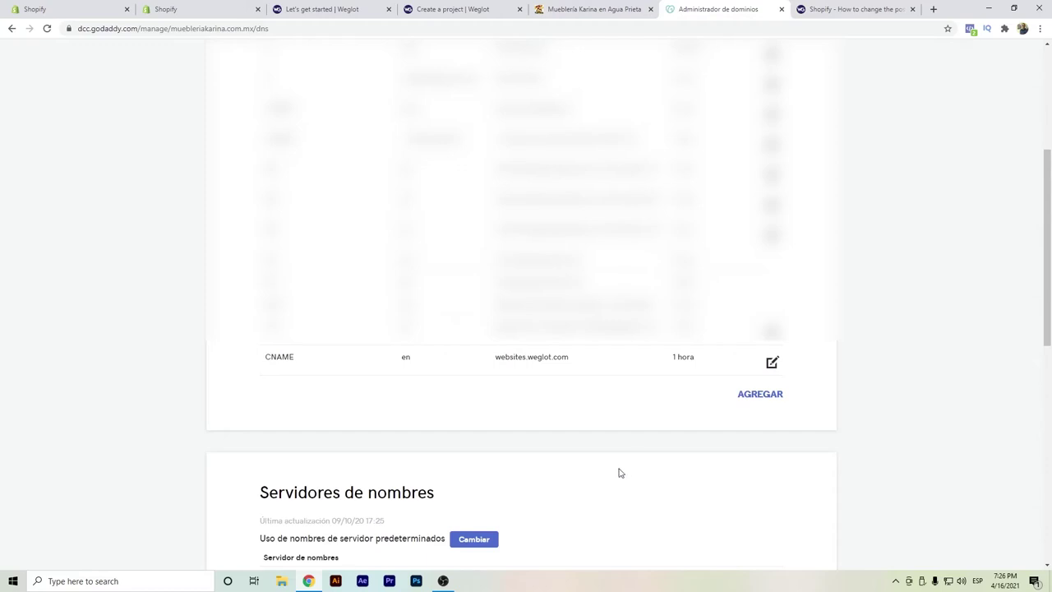
Step: Run Check DNS so en.muebleriakarina.com.mx goes to validation, then return to Shopify
{"action": "left_click", "coordinate": [420, 9]}
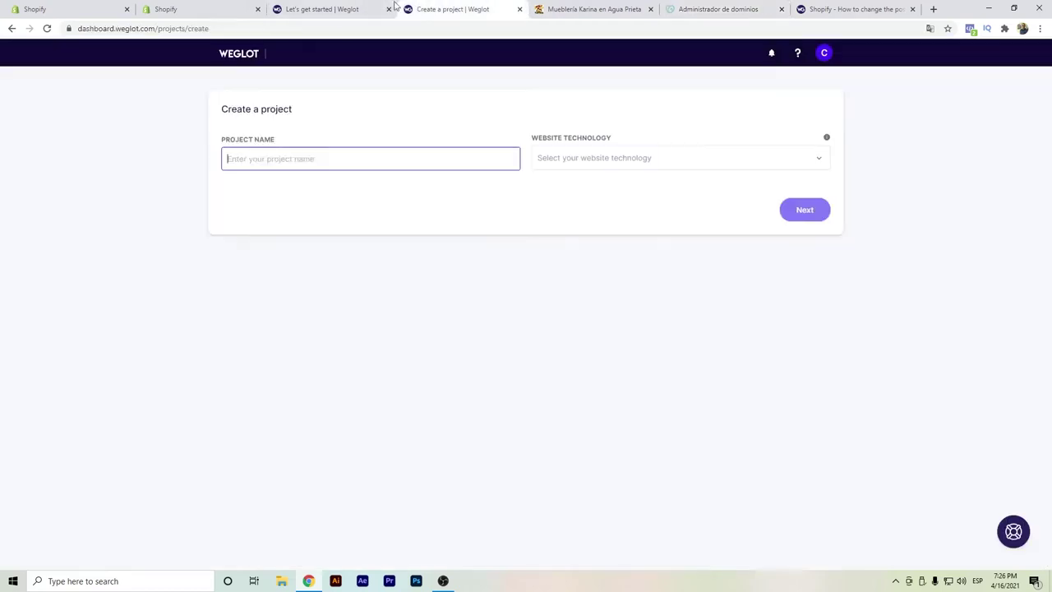
{"action": "left_click", "coordinate": [350, 8]}
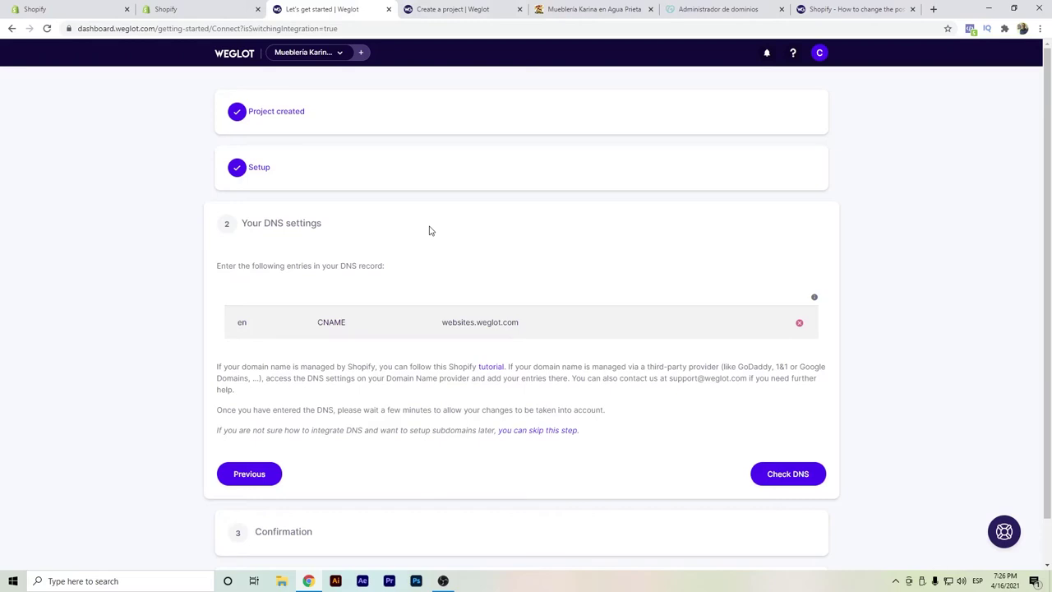
{"action": "left_click", "coordinate": [788, 476]}
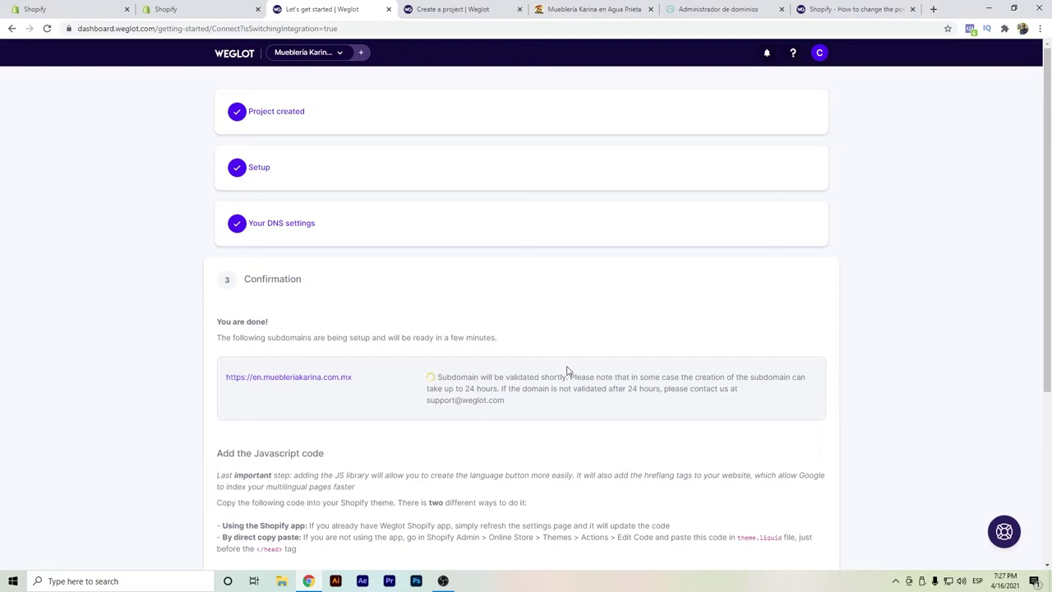
{"action": "scroll", "coordinate": [326, 315], "scroll_direction": "down", "scroll_amount": 3}
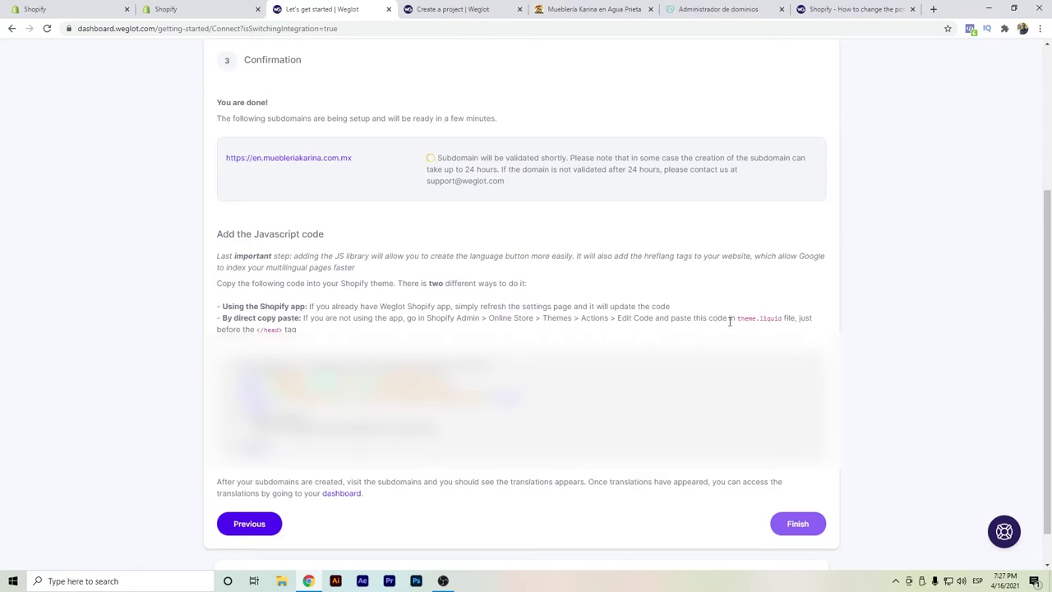
{"action": "left_click", "coordinate": [165, 9]}
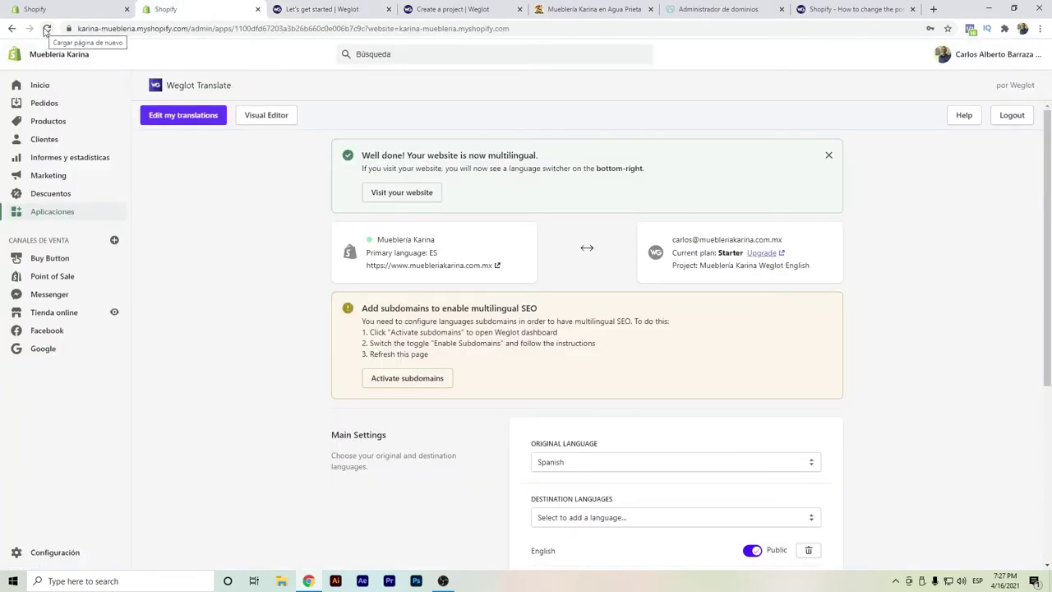
Step: Reload the Shopify Weglot Translate page and confirm English's subdomain is initializing
{"action": "left_click", "coordinate": [48, 29]}
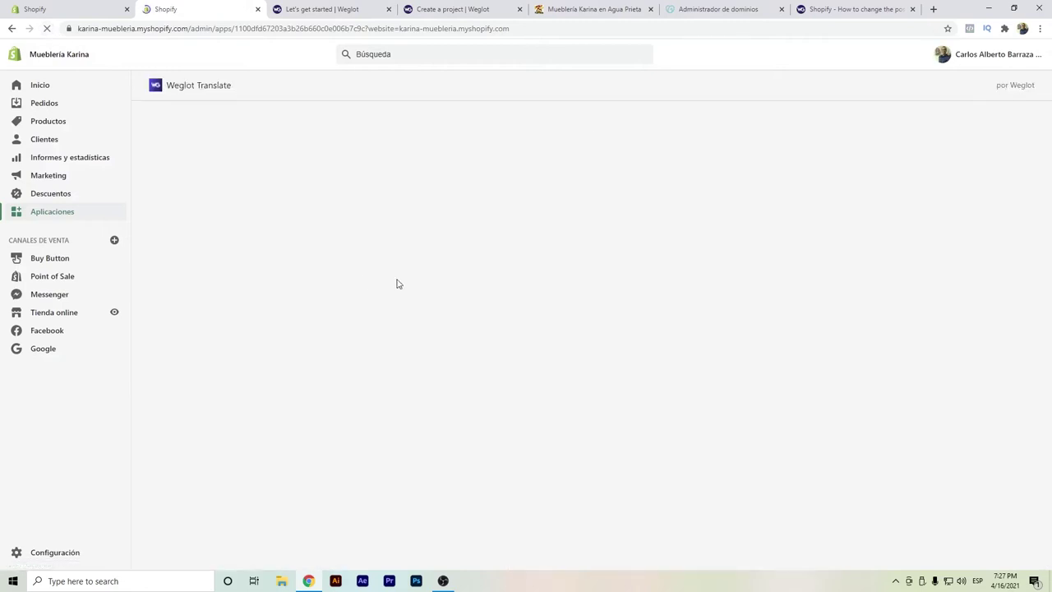
{"action": "mouse_move", "coordinate": [563, 354]}
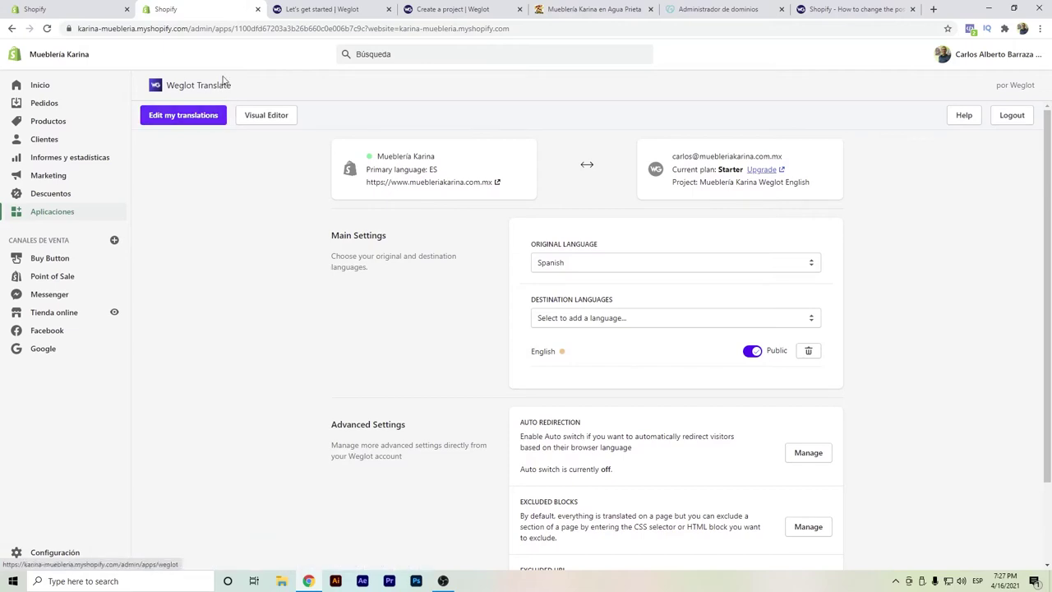
Step: Go to the Weglot dashboard home and open Change plan from the Plan usage card
{"action": "left_click", "coordinate": [315, 6]}
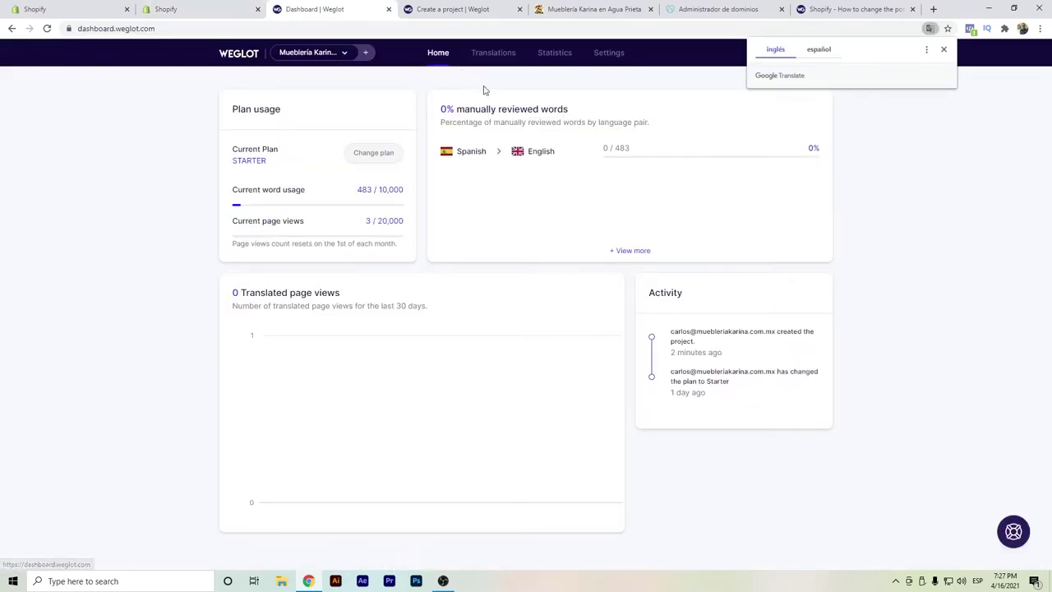
{"action": "left_click", "coordinate": [941, 46]}
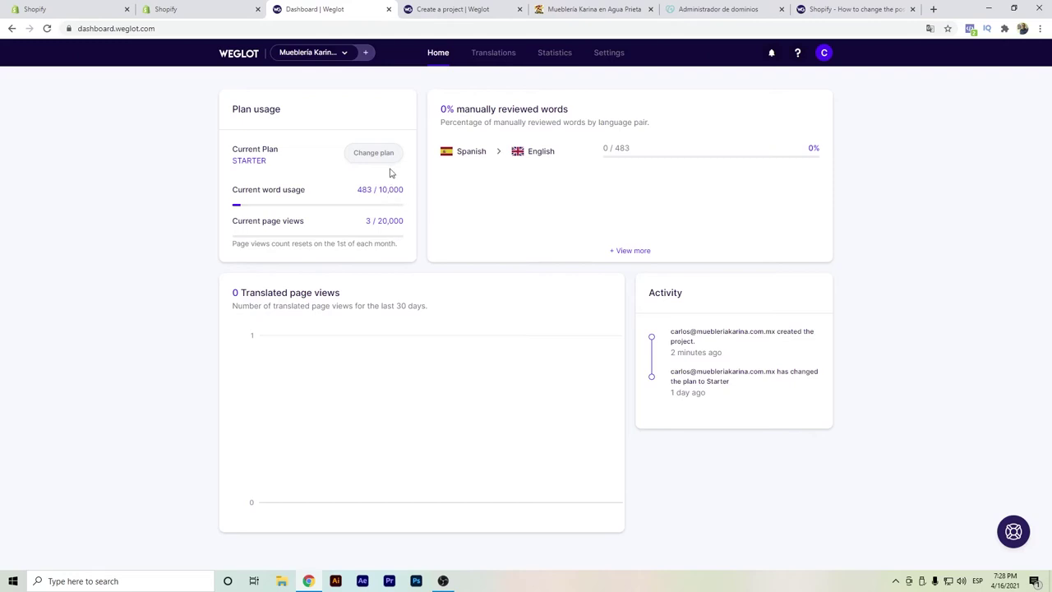
{"action": "left_click", "coordinate": [390, 161]}
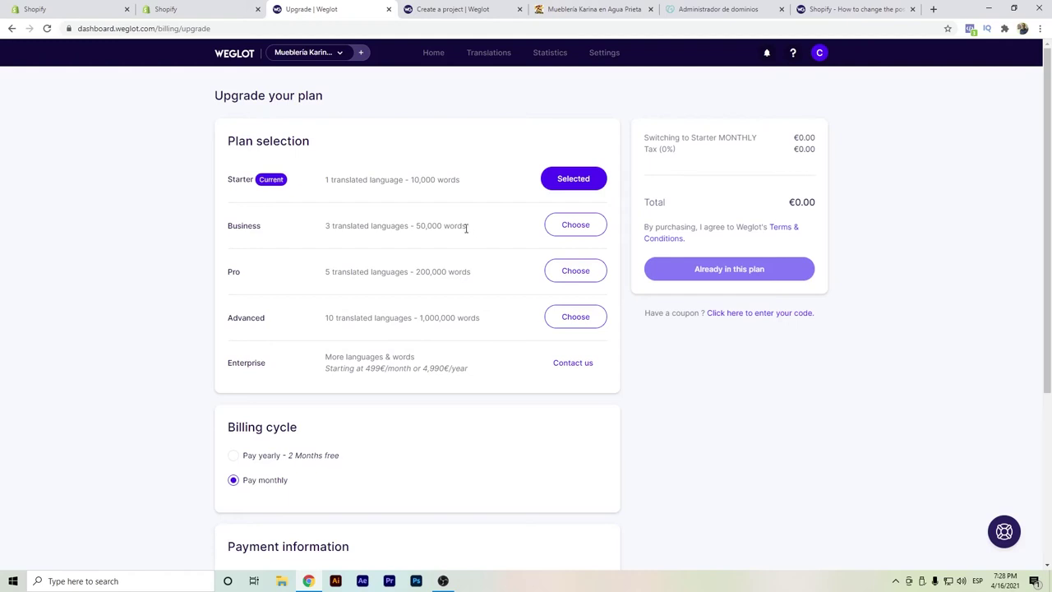
Step: Compare Business and Pro plan prices, then return home still on the Starter plan
{"action": "left_click", "coordinate": [555, 226]}
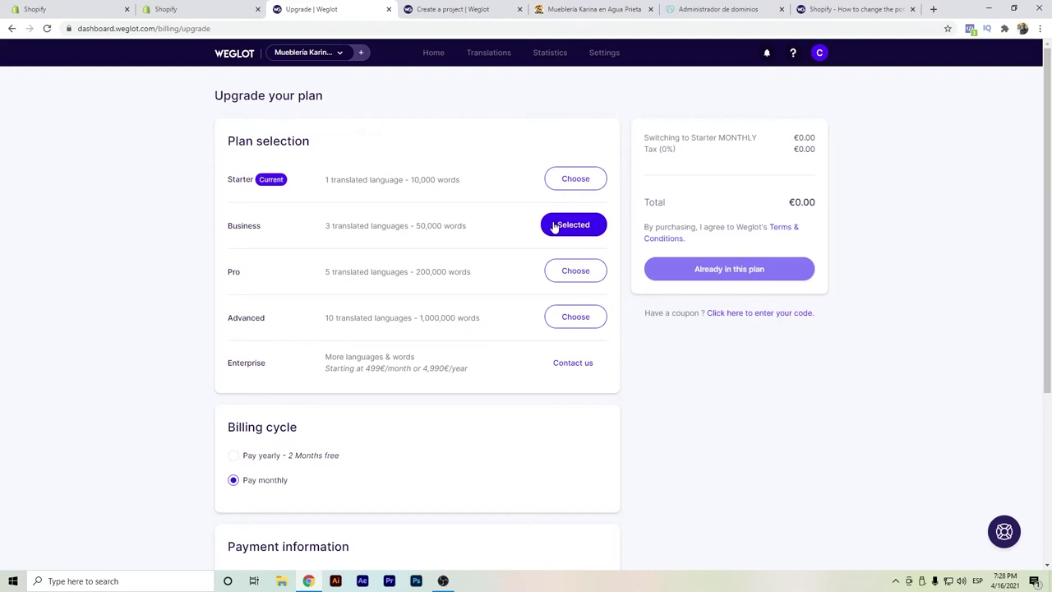
{"action": "left_click", "coordinate": [558, 272]}
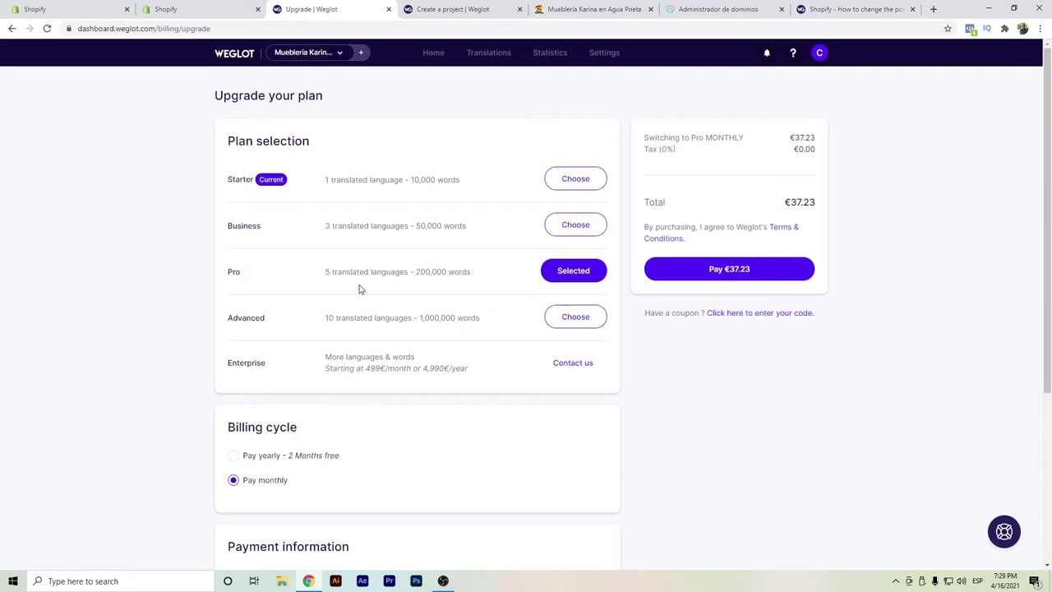
{"action": "left_click", "coordinate": [433, 55]}
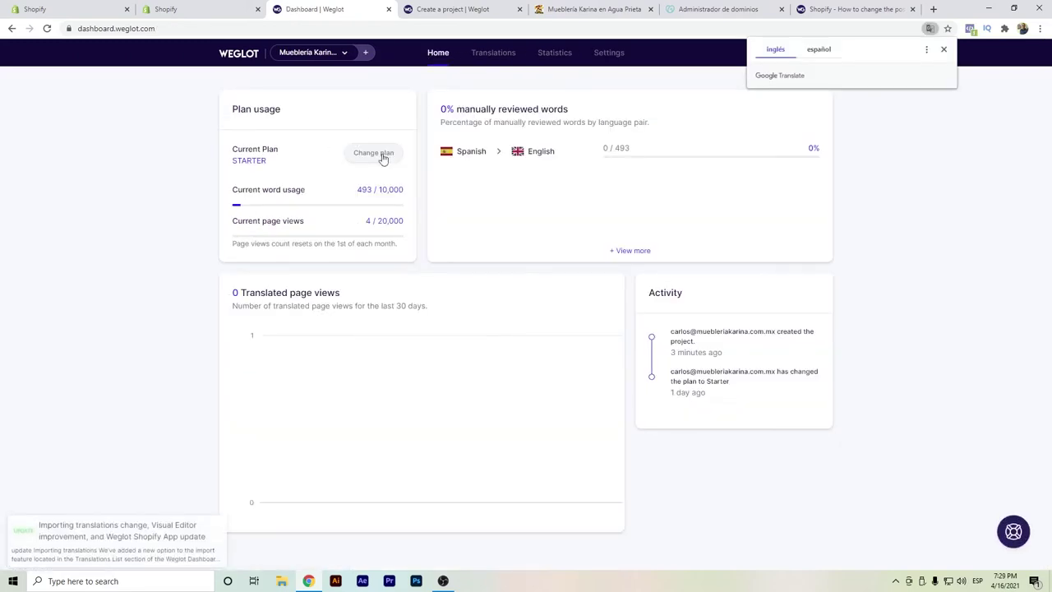
Step: Open the Spanish to English translation list and scroll to the Comoda entry
{"action": "left_click", "coordinate": [503, 57]}
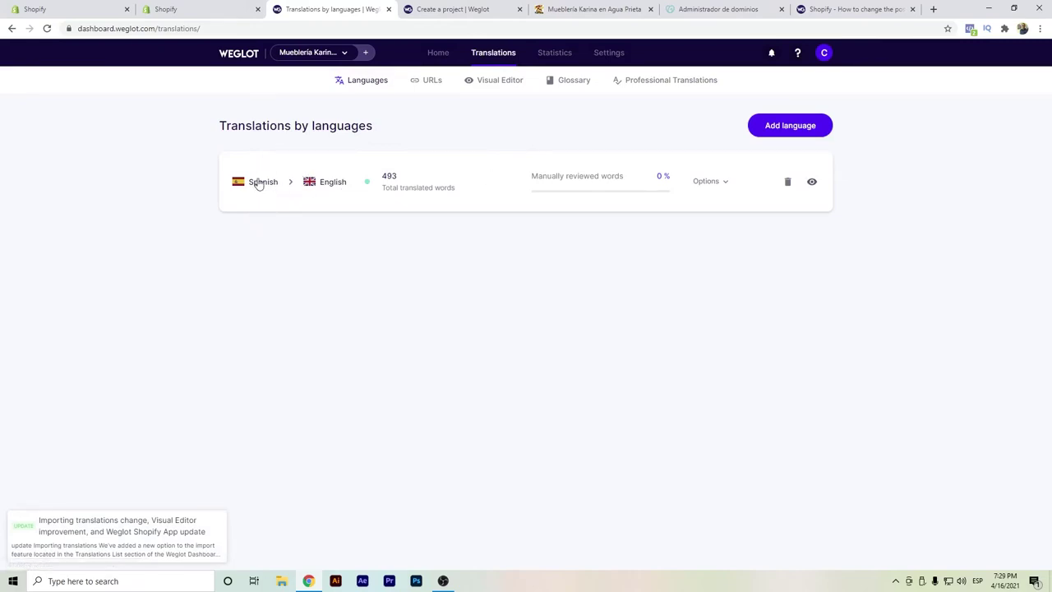
{"action": "left_click", "coordinate": [333, 195]}
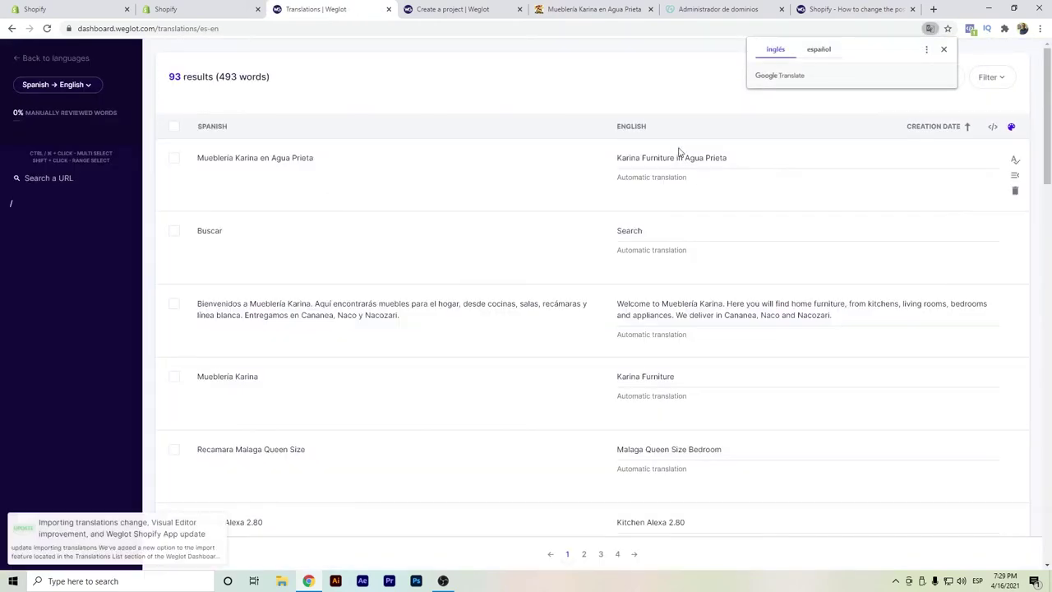
{"action": "scroll", "coordinate": [656, 274], "scroll_direction": "down", "scroll_amount": 2}
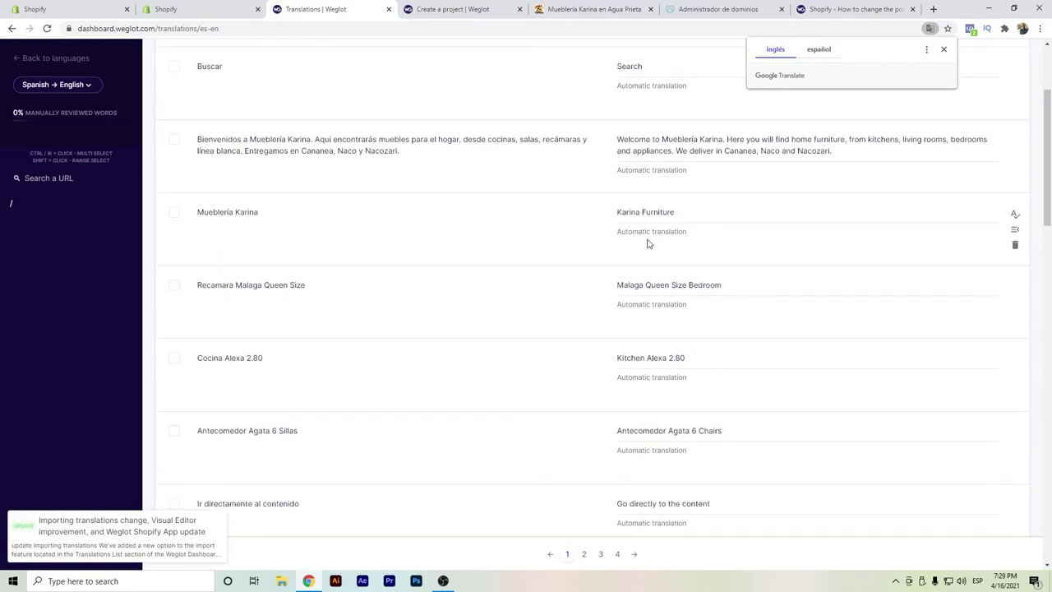
{"action": "scroll", "coordinate": [652, 230], "scroll_direction": "down", "scroll_amount": 4}
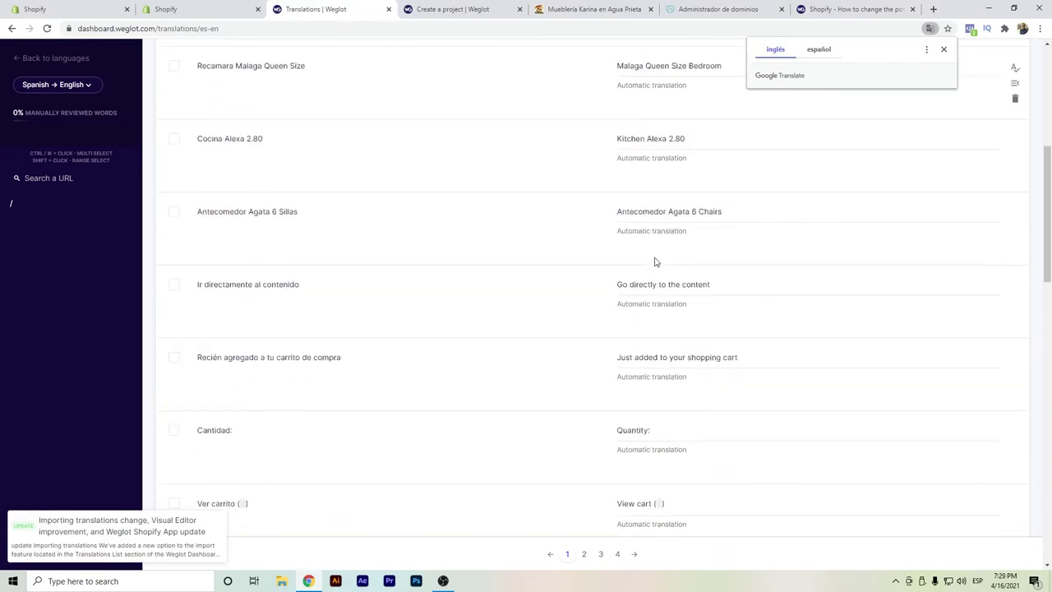
{"action": "scroll", "coordinate": [657, 272], "scroll_direction": "down", "scroll_amount": 5}
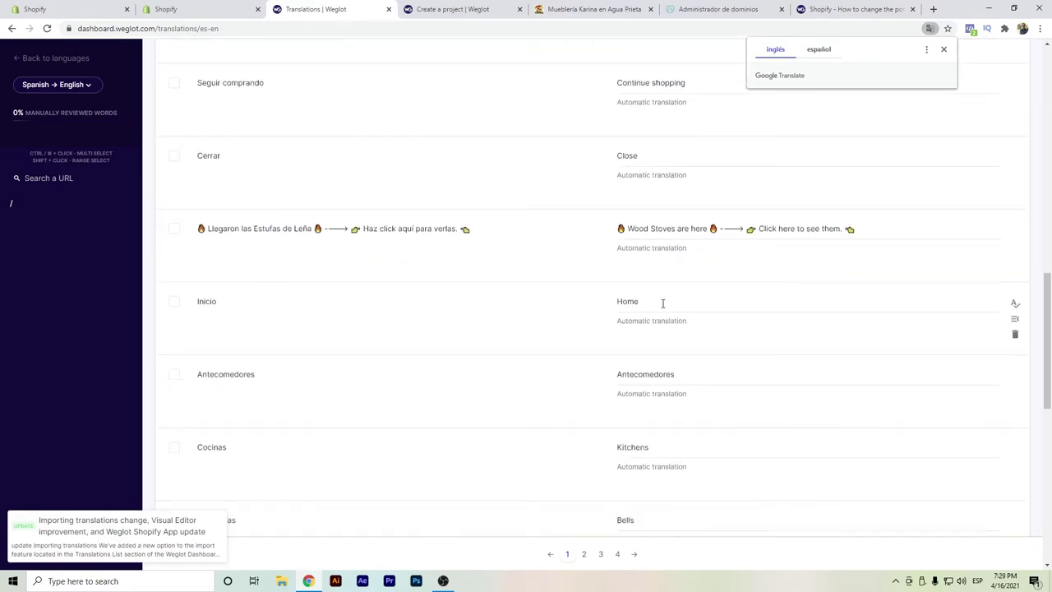
{"action": "scroll", "coordinate": [662, 304], "scroll_direction": "down", "scroll_amount": 3}
{"action": "scroll", "coordinate": [662, 314], "scroll_direction": "down", "scroll_amount": 5}
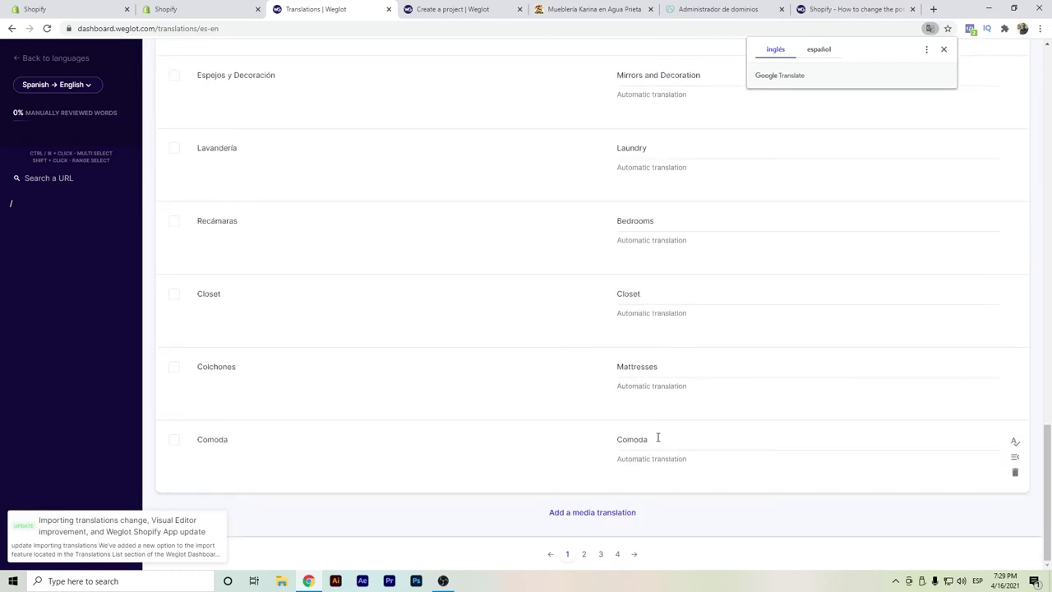
{"action": "scroll", "coordinate": [629, 411], "scroll_direction": "up", "scroll_amount": 1}
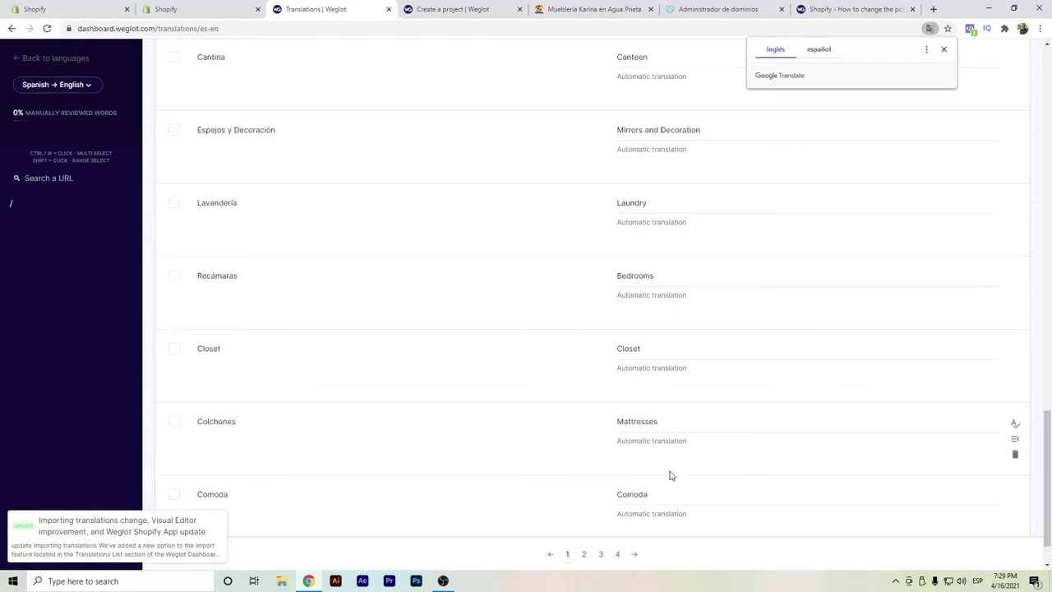
Step: Change Comoda's English translation to 'Drawer', check page 2, and go back to the language pairs
{"action": "left_click_drag", "start_coordinate": [663, 490], "coordinate": [588, 501]}
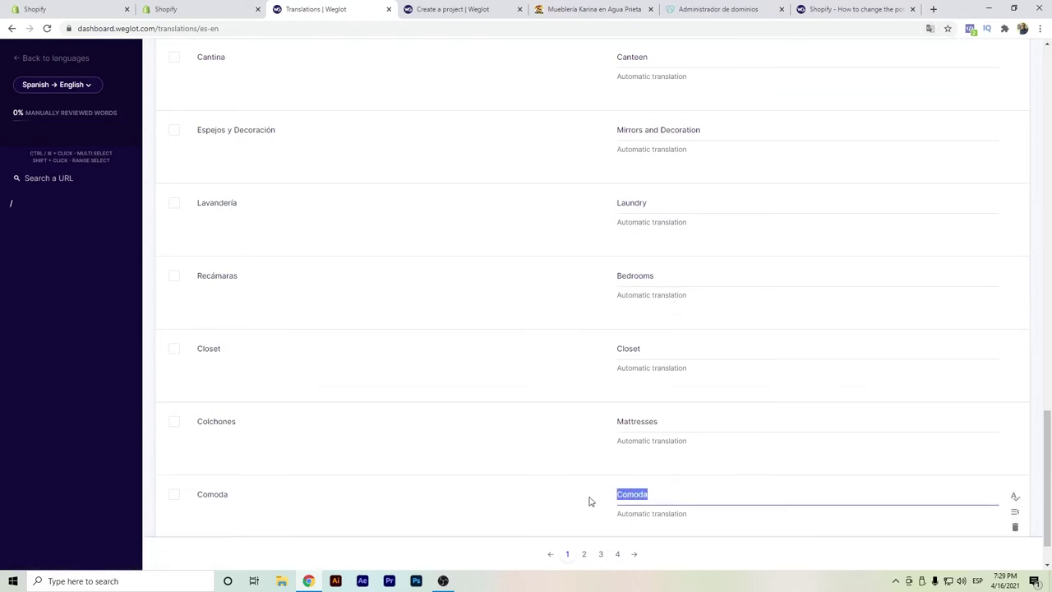
{"action": "type", "text": "Drawer"}
{"action": "scroll", "coordinate": [592, 518], "scroll_direction": "down", "scroll_amount": 1}
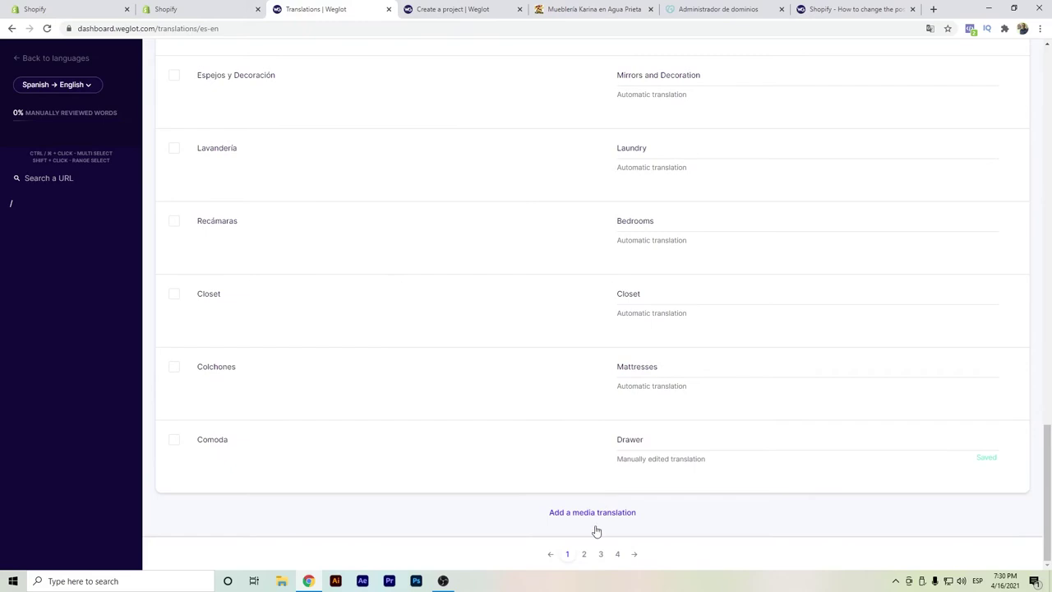
{"action": "left_click", "coordinate": [584, 554]}
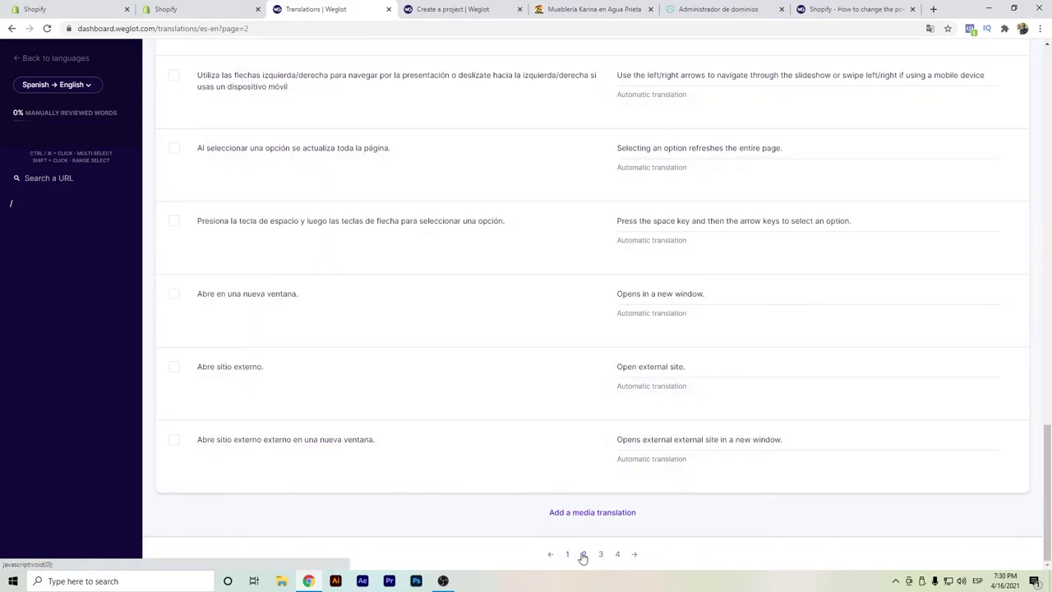
{"action": "scroll", "coordinate": [587, 511], "scroll_direction": "up", "scroll_amount": 12}
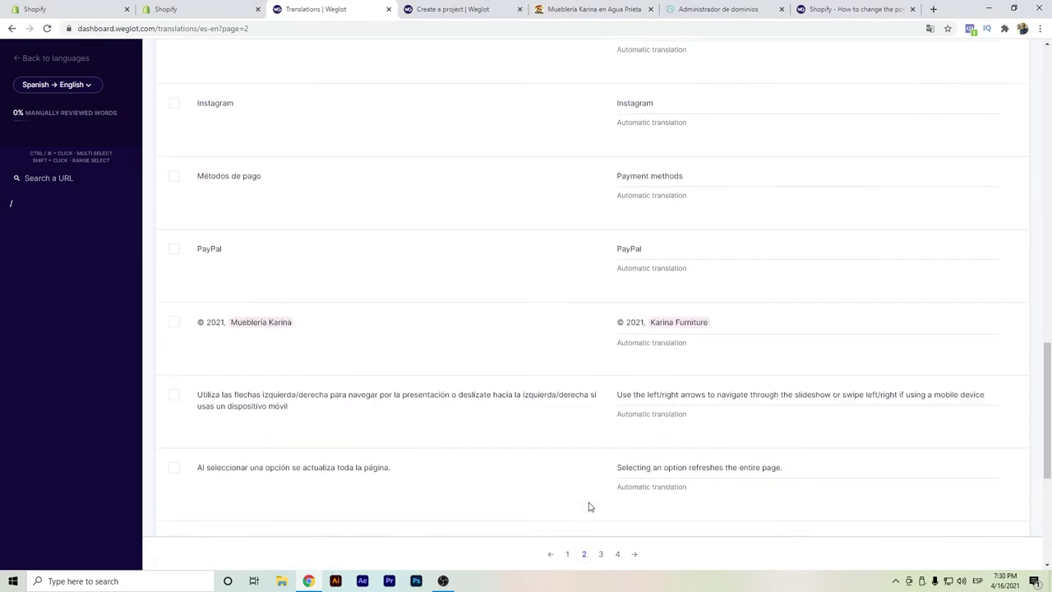
{"action": "scroll", "coordinate": [586, 510], "scroll_direction": "up", "scroll_amount": 5}
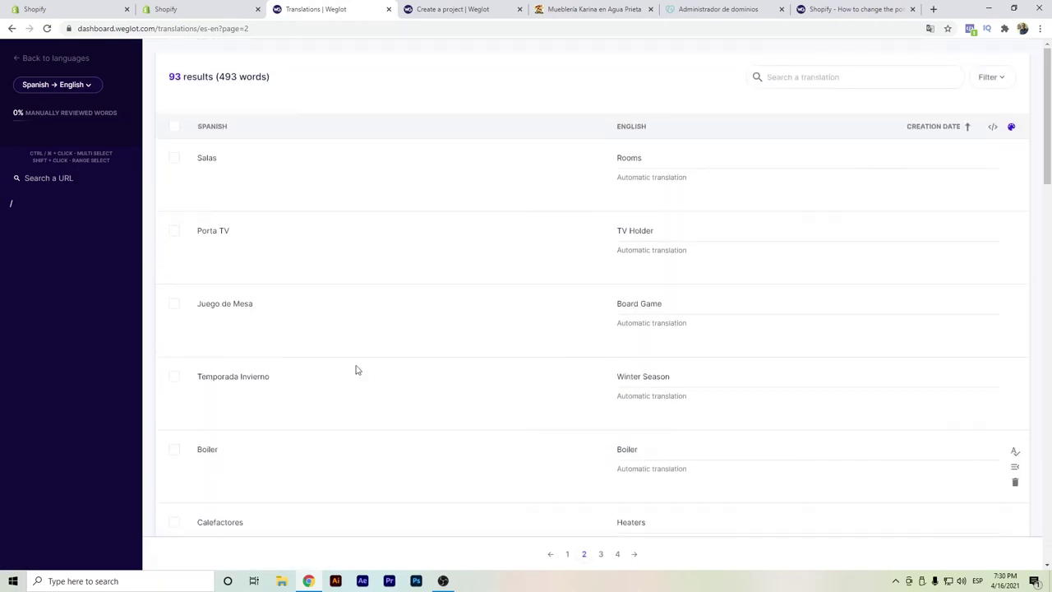
{"action": "left_click", "coordinate": [37, 59]}
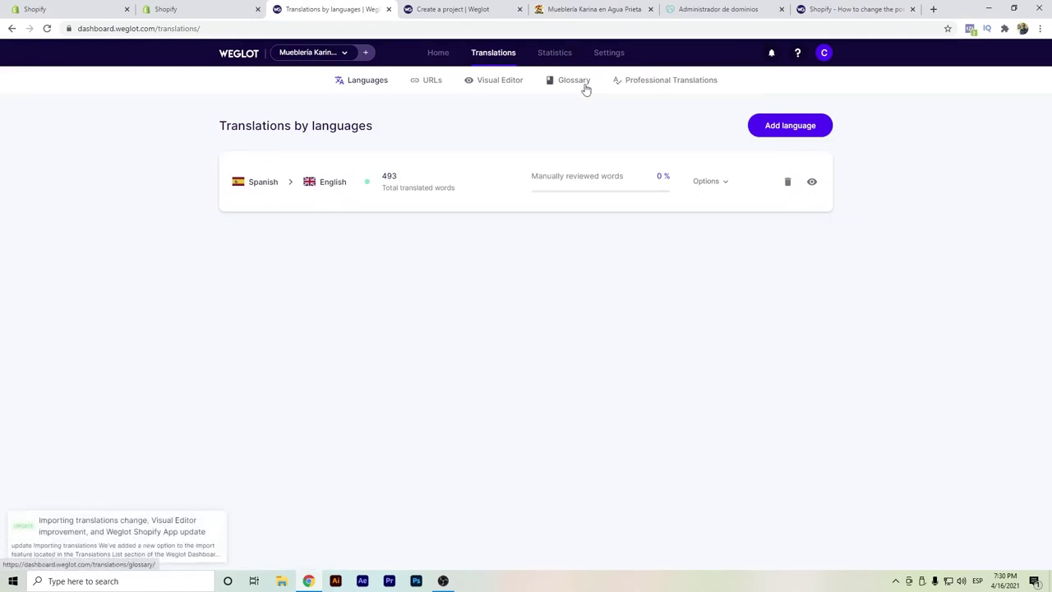
Step: Add a Never translate glossary rule for 'Mueblería Karina', reload, and view translations by URL
{"action": "left_click", "coordinate": [585, 89]}
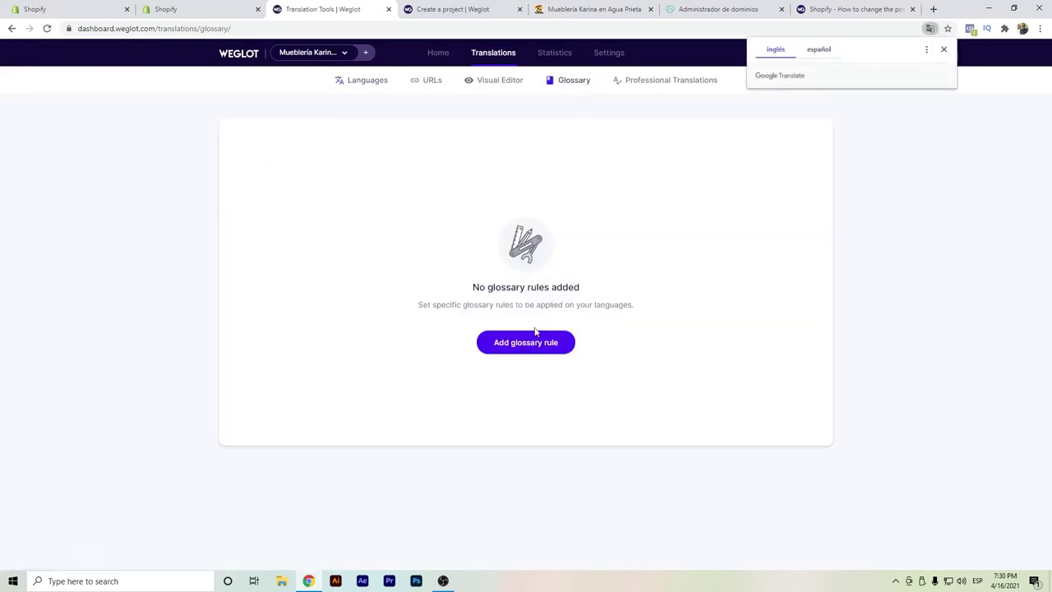
{"action": "left_click", "coordinate": [530, 342]}
{"action": "left_click", "coordinate": [506, 292]}
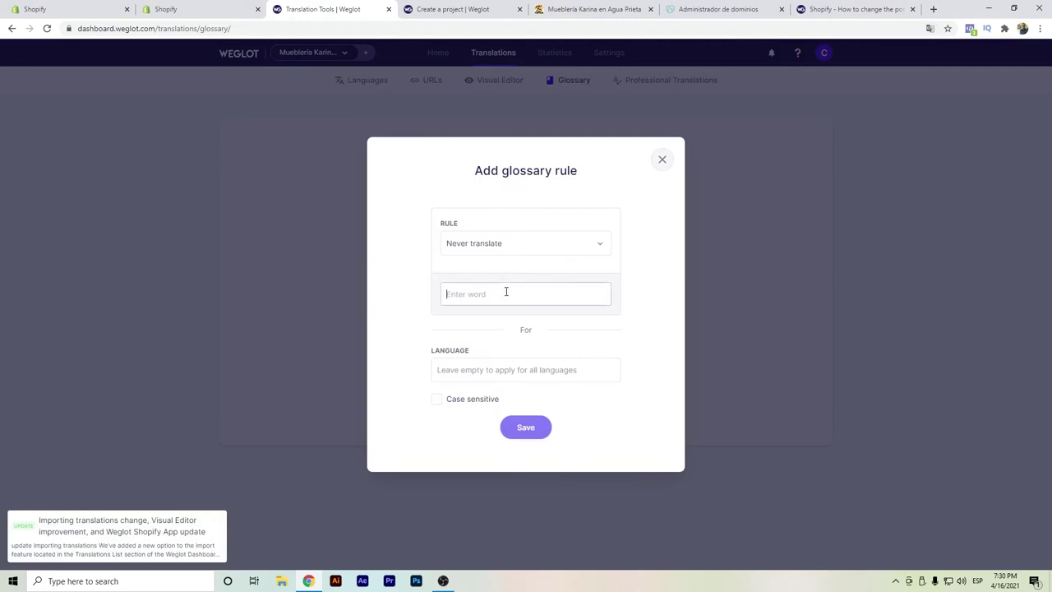
{"action": "type", "text": "Mueblería Karina"}
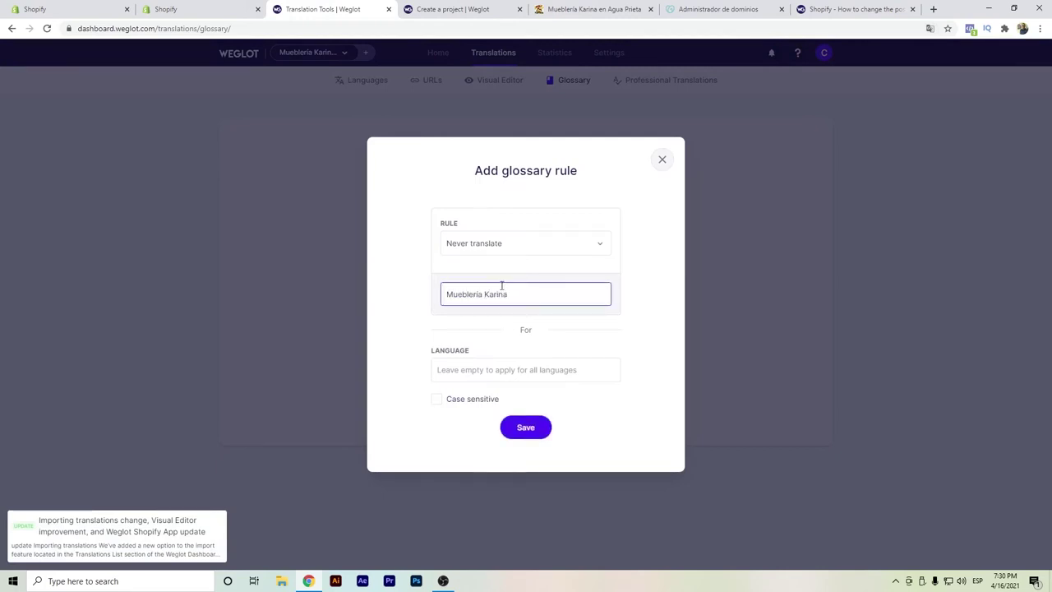
{"action": "left_click", "coordinate": [519, 429]}
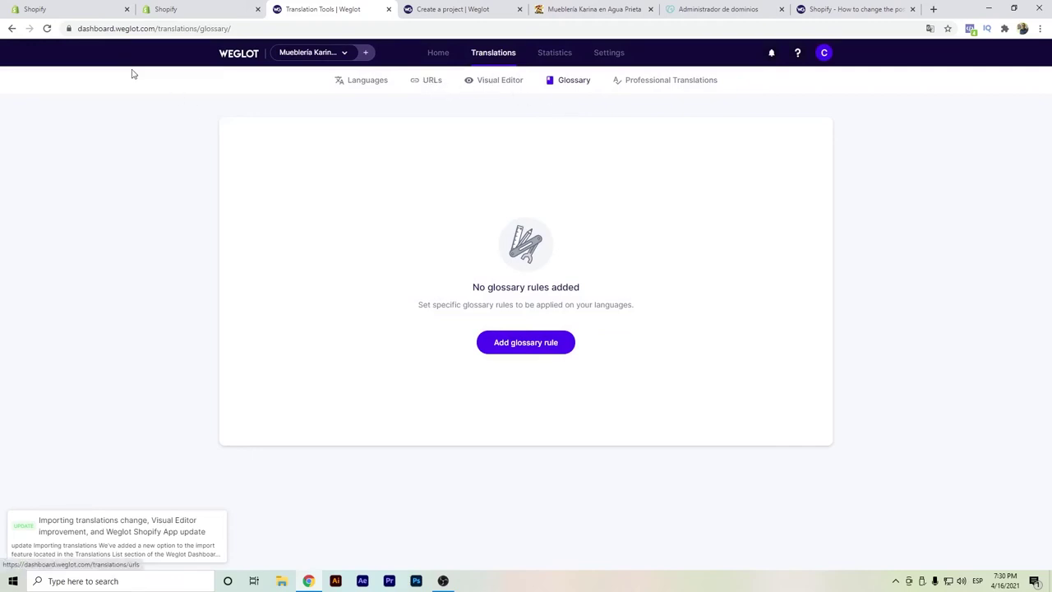
{"action": "left_click", "coordinate": [49, 30]}
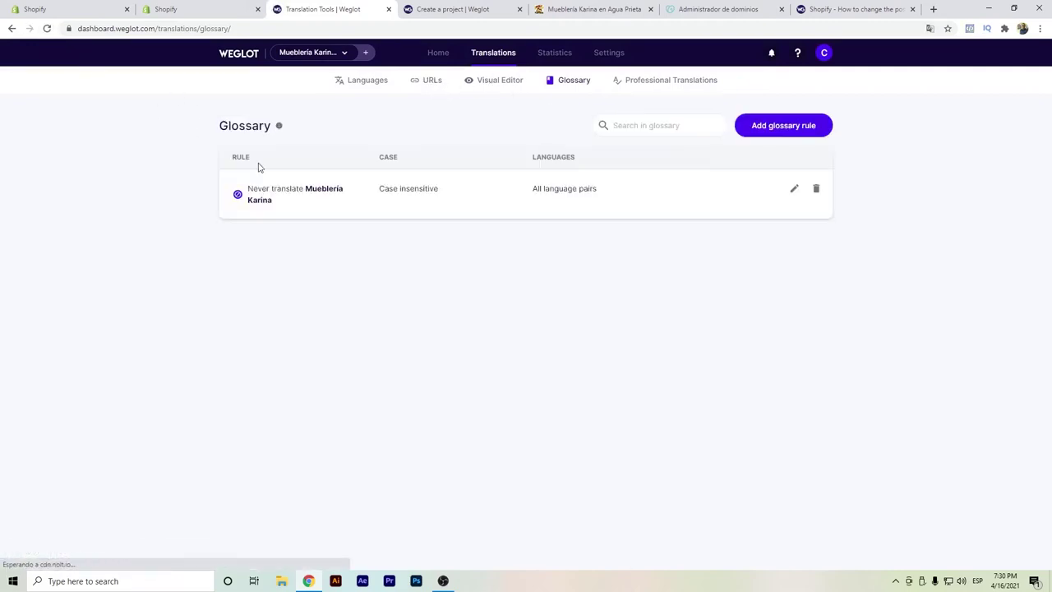
{"action": "left_click", "coordinate": [434, 87]}
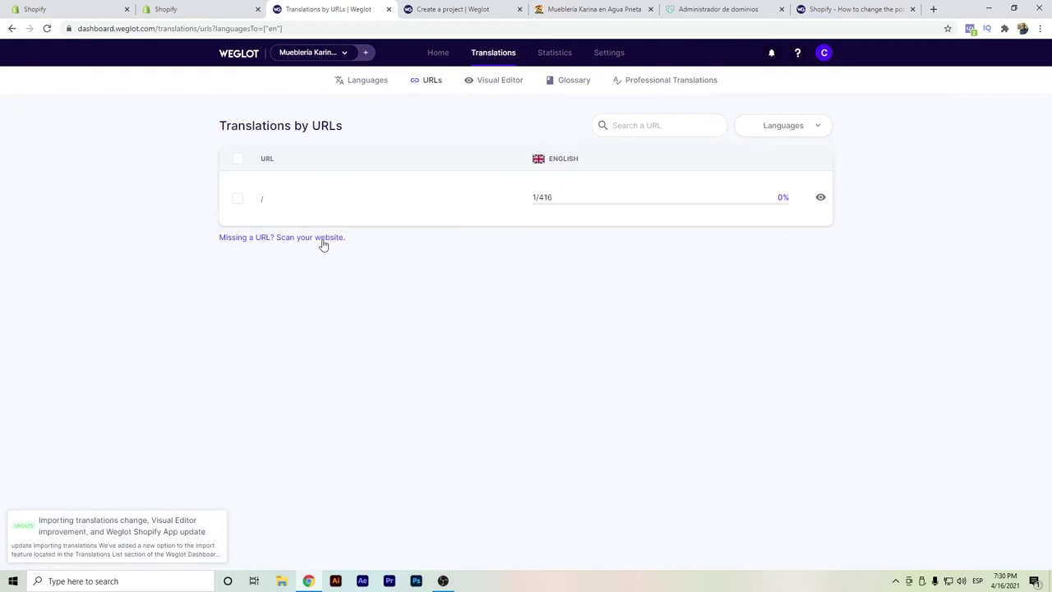
Step: Scan the site, add all 195 found URLs, and sync /blogs/tips-para-el-hogar
{"action": "left_click", "coordinate": [323, 238]}
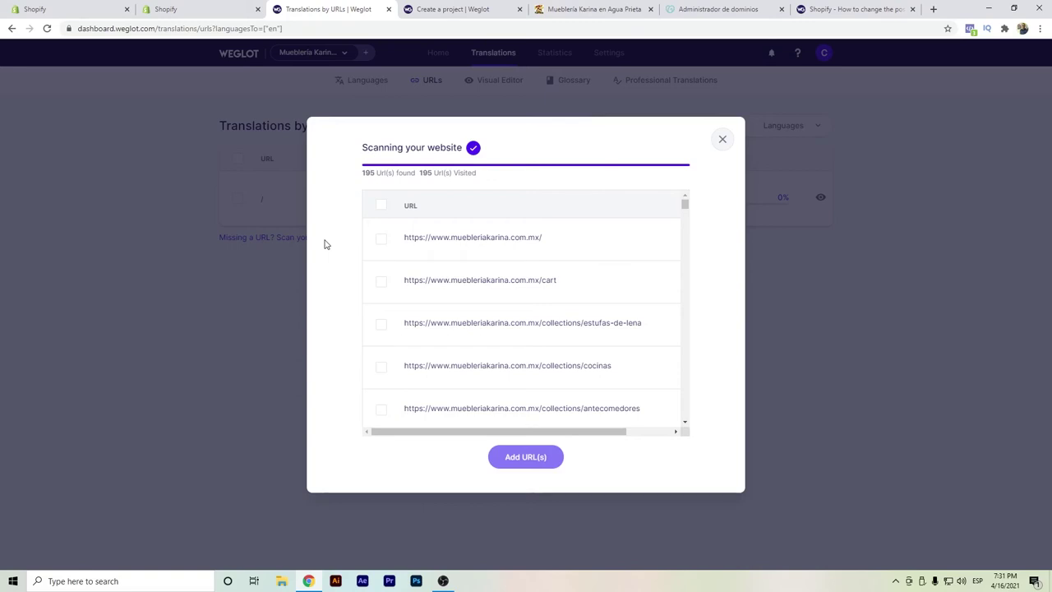
{"action": "left_click", "coordinate": [381, 206]}
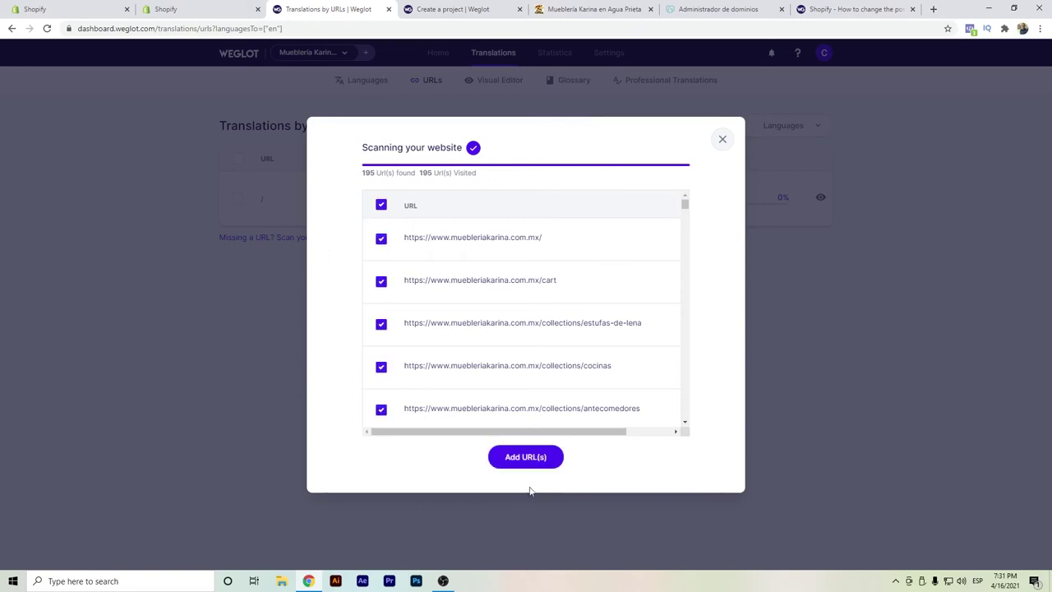
{"action": "left_click", "coordinate": [540, 463]}
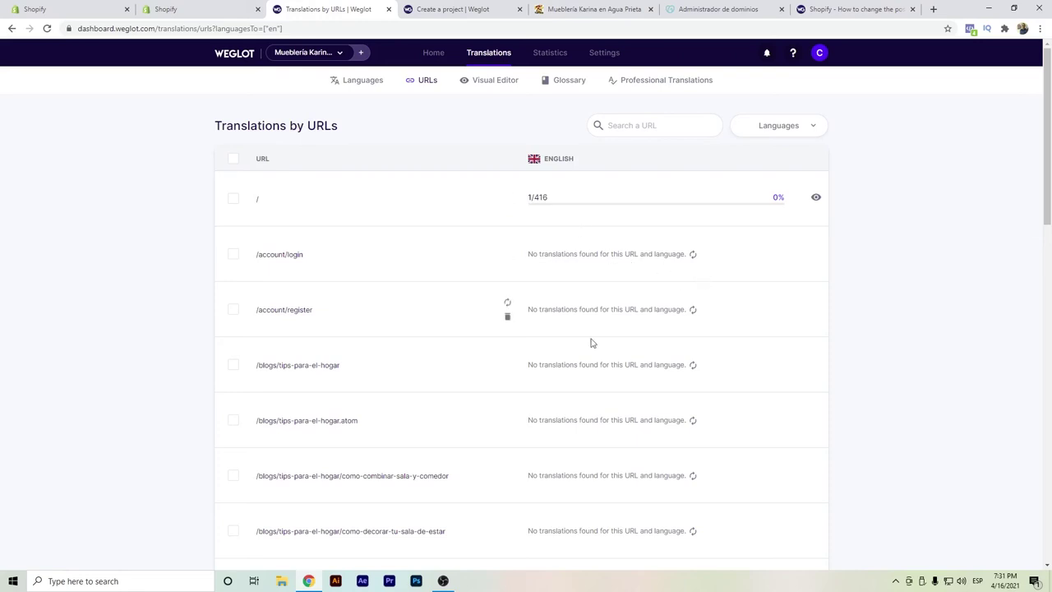
{"action": "left_click", "coordinate": [693, 366]}
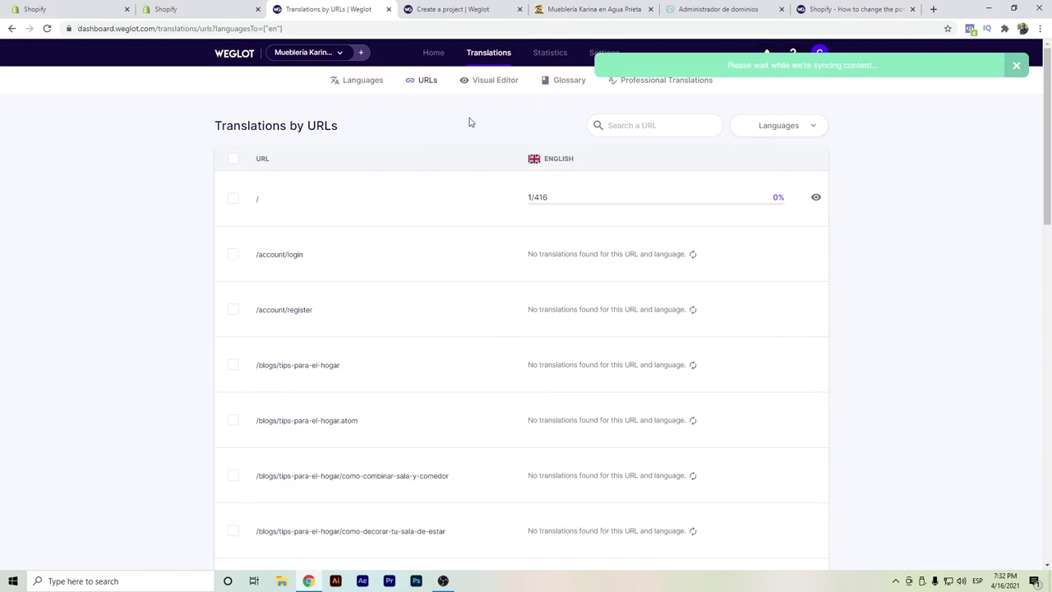
{"action": "left_click", "coordinate": [485, 87]}
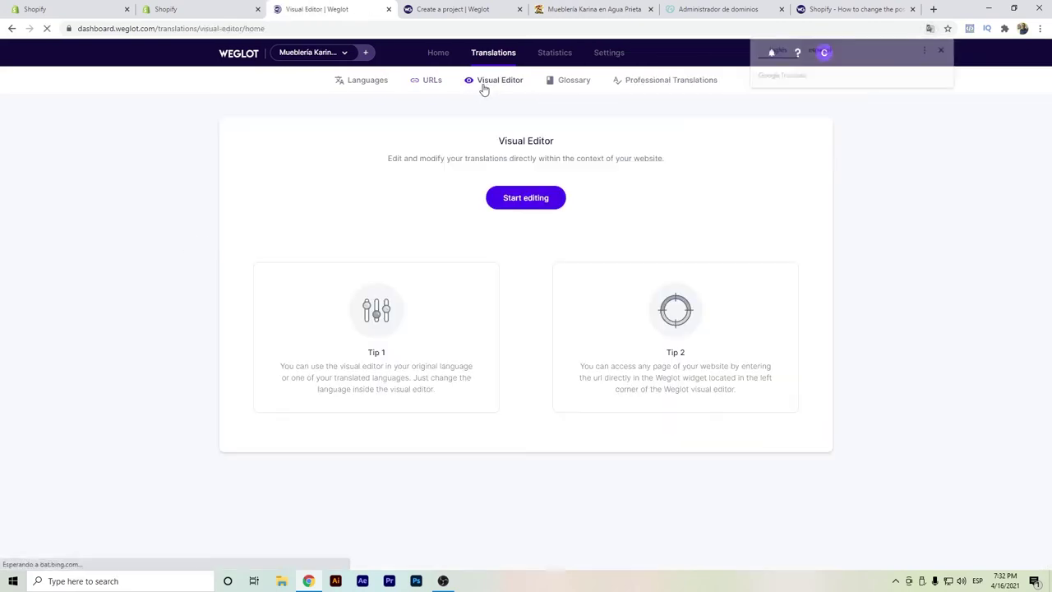
Step: In the visual editor, confirm the English translation of the store's main heading
{"action": "left_click", "coordinate": [526, 203]}
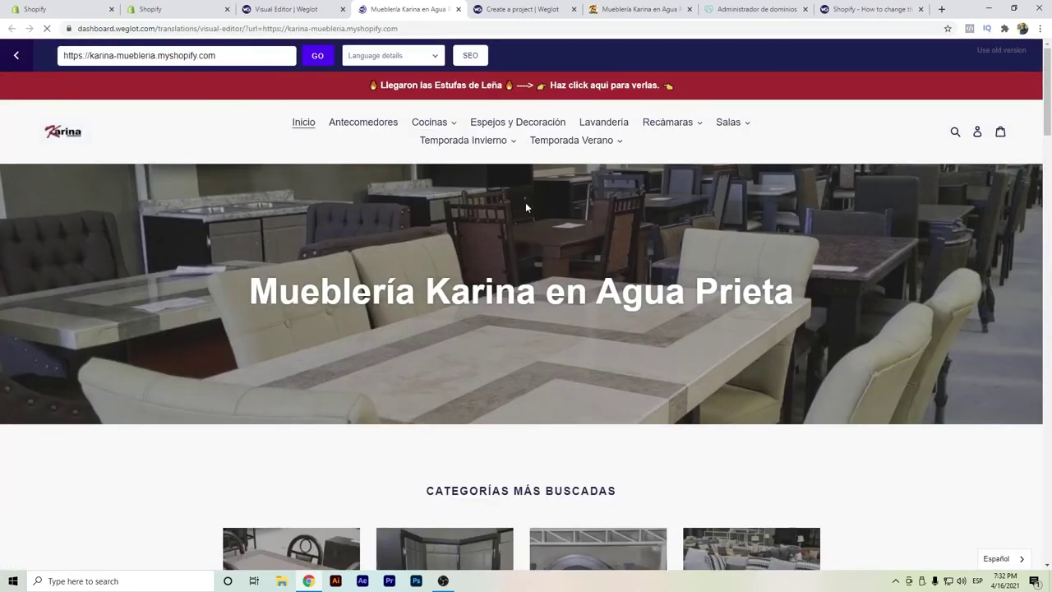
{"action": "mouse_move", "coordinate": [254, 283]}
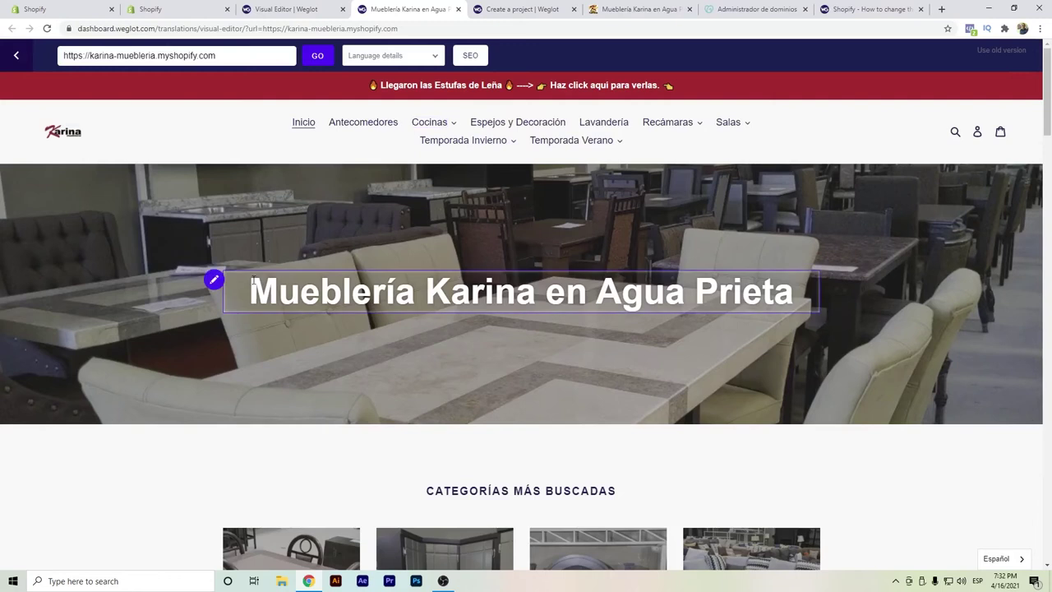
{"action": "left_click", "coordinate": [213, 282]}
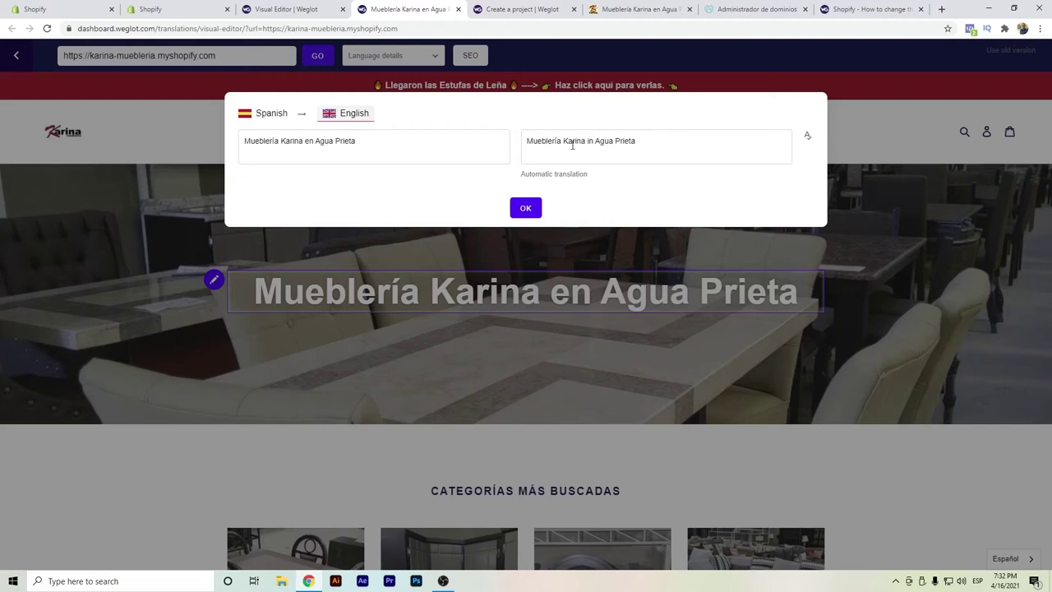
{"action": "left_click", "coordinate": [535, 201]}
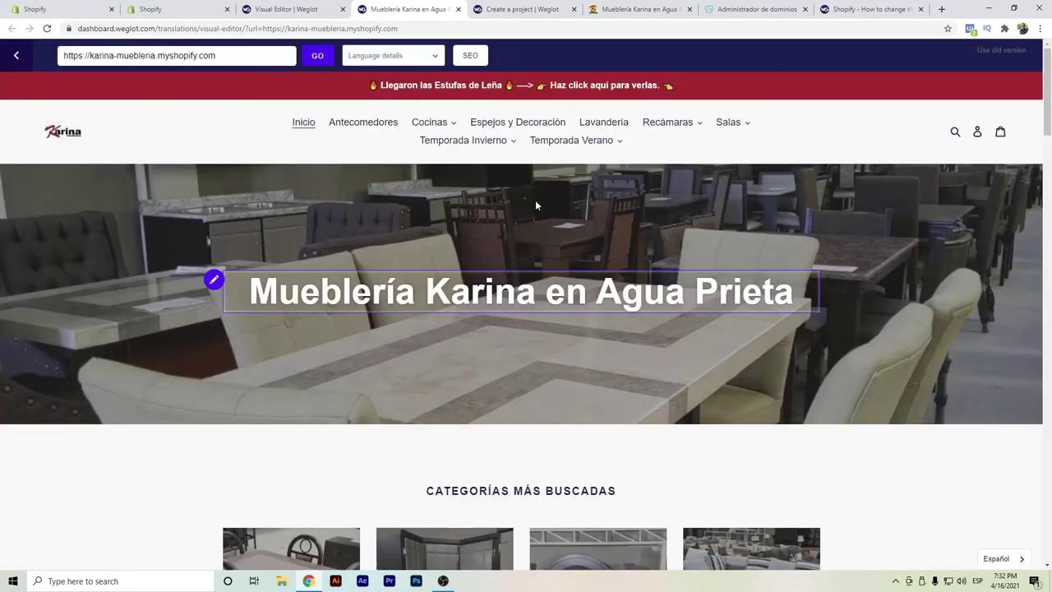
Step: Confirm the English translation of the CATEGORÍAS MÁS BUSCADAS heading
{"action": "scroll", "coordinate": [560, 190], "scroll_direction": "down", "scroll_amount": 2}
{"action": "scroll", "coordinate": [561, 190], "scroll_direction": "down", "scroll_amount": 1}
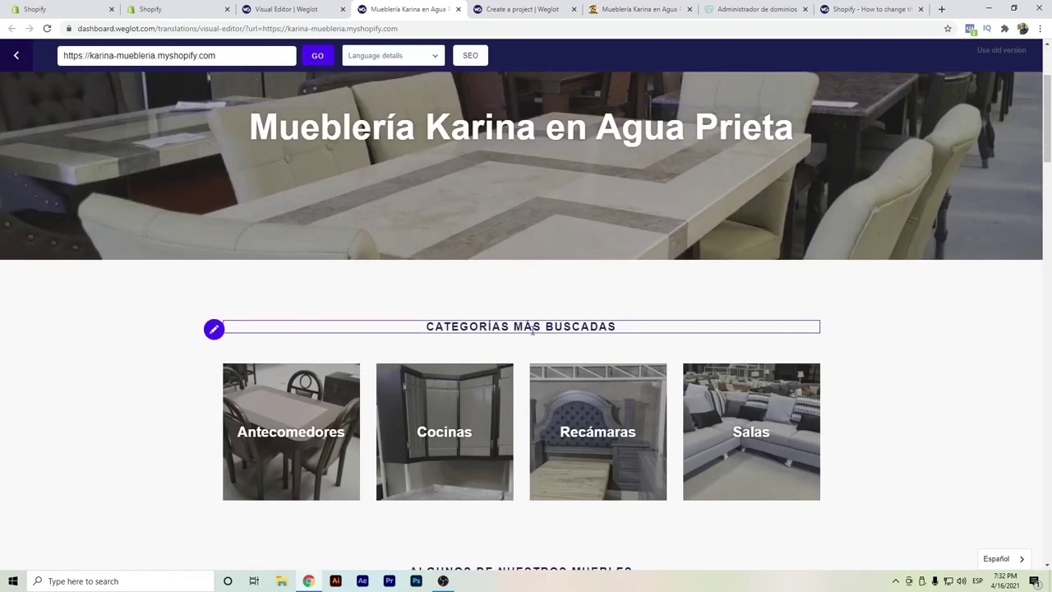
{"action": "left_click", "coordinate": [213, 328]}
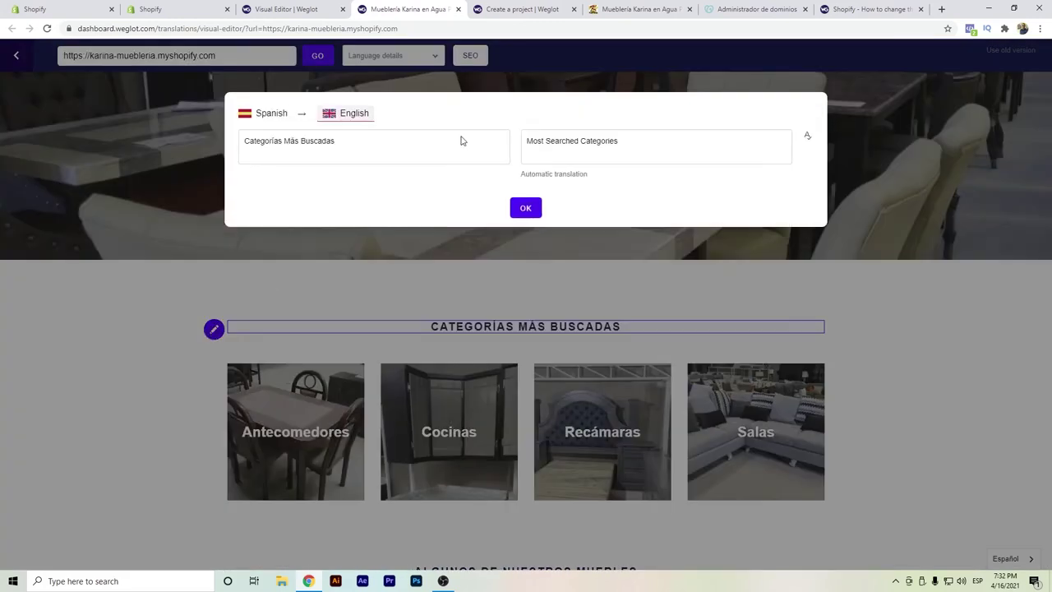
{"action": "left_click", "coordinate": [526, 208]}
Step: Accept the page's SEO title translations and return to the Weglot dashboard
{"action": "left_click", "coordinate": [481, 61]}
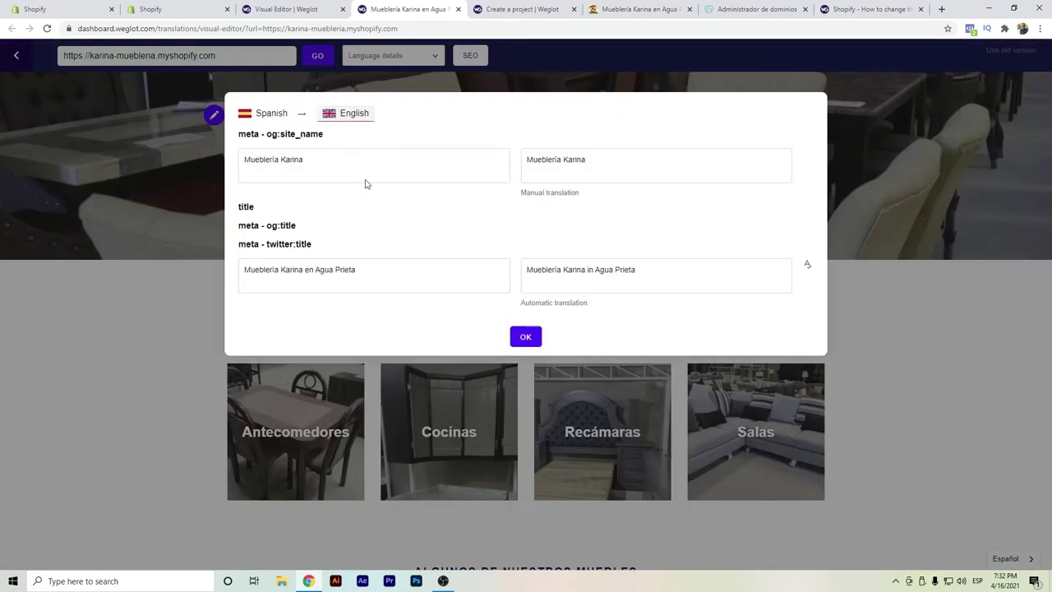
{"action": "left_click", "coordinate": [539, 337]}
{"action": "left_click", "coordinate": [13, 56]}
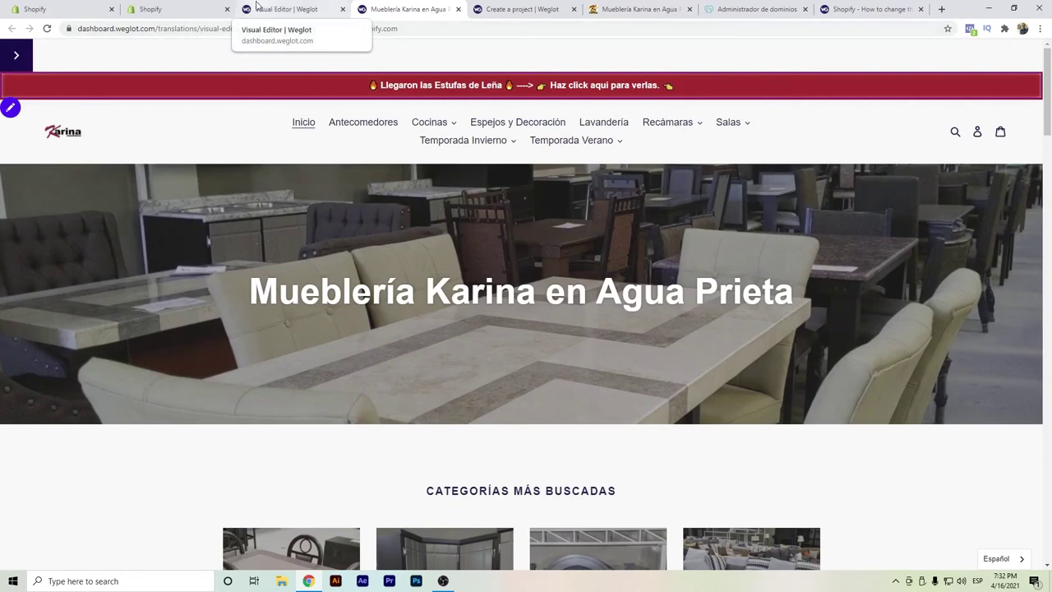
{"action": "left_click", "coordinate": [257, 6]}
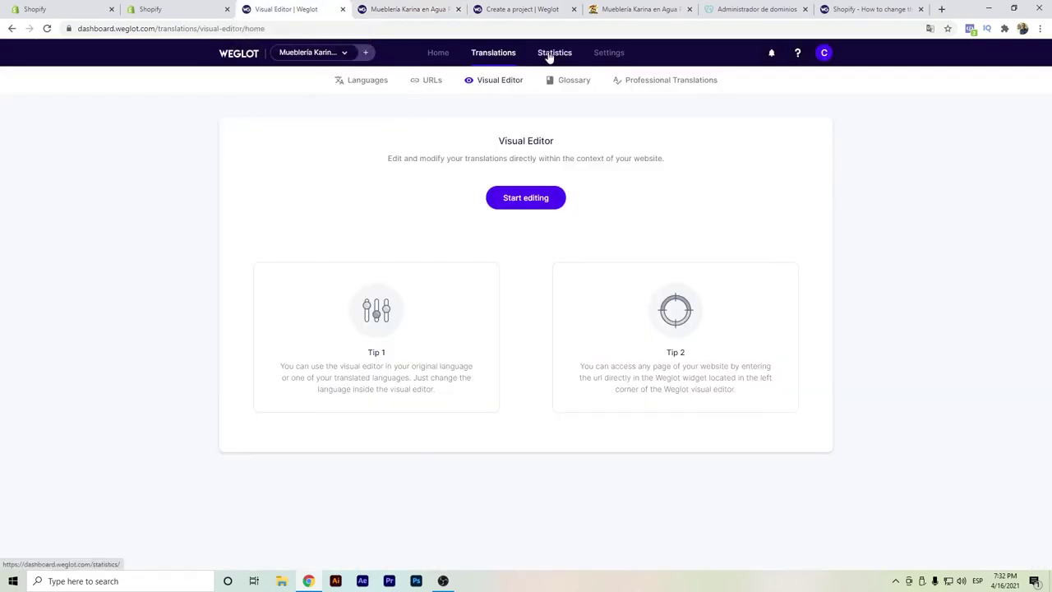
Step: Check Professional Translations, then the Statistics page, which is unavailable on this plan
{"action": "left_click", "coordinate": [649, 82]}
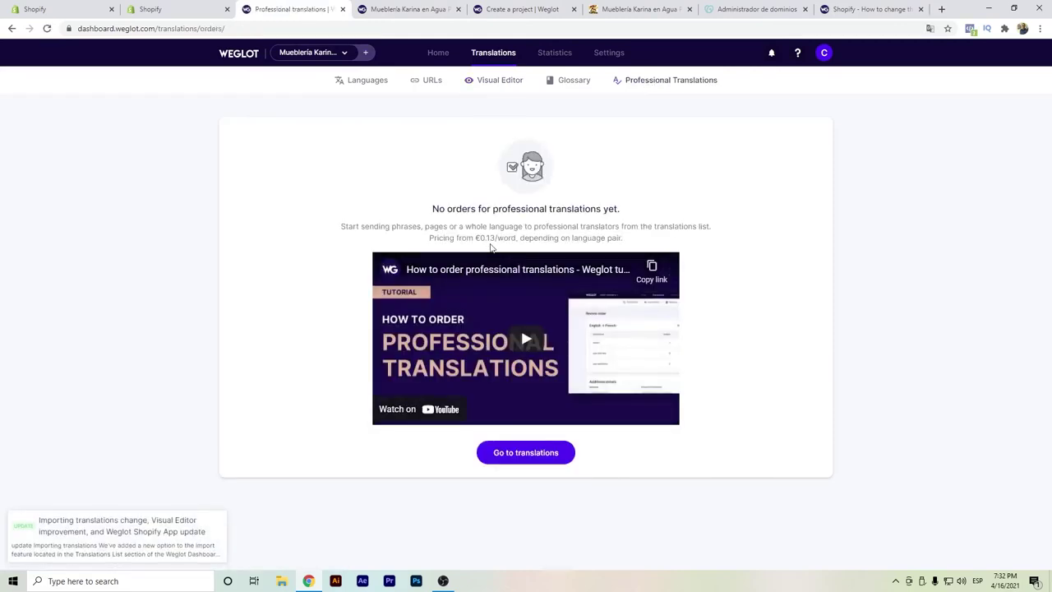
{"action": "left_click", "coordinate": [562, 63]}
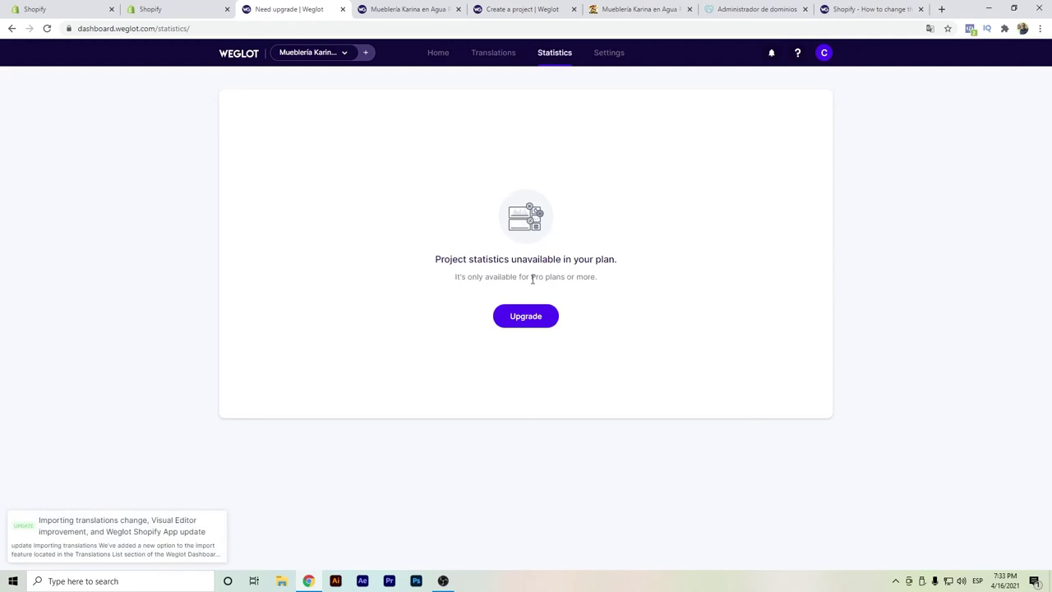
{"action": "left_click", "coordinate": [607, 53]}
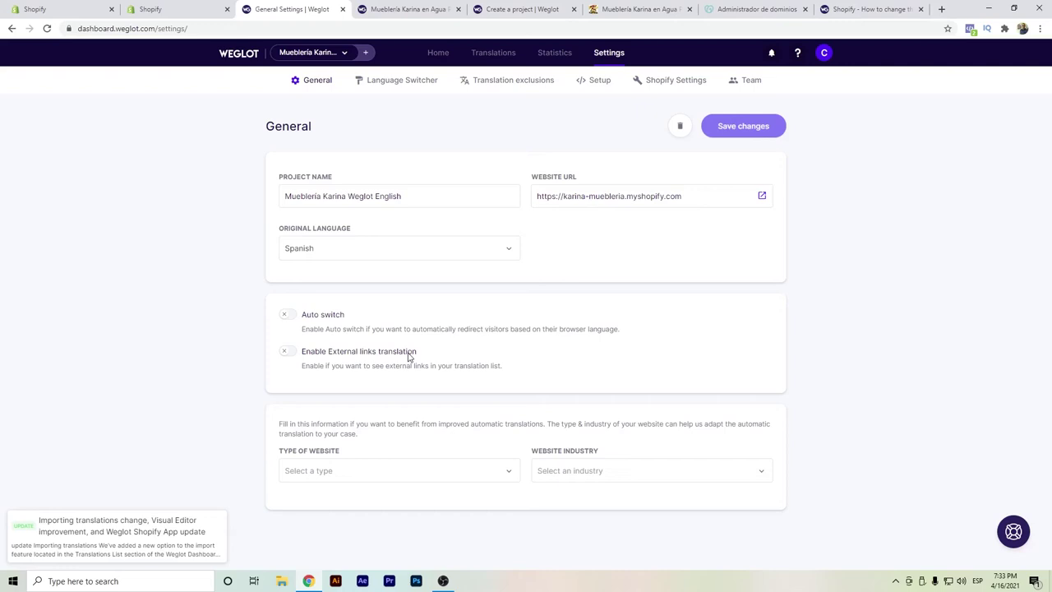
Step: Set website type to E-Commerce store and industry to Retail & Fashion
{"action": "left_click", "coordinate": [359, 465]}
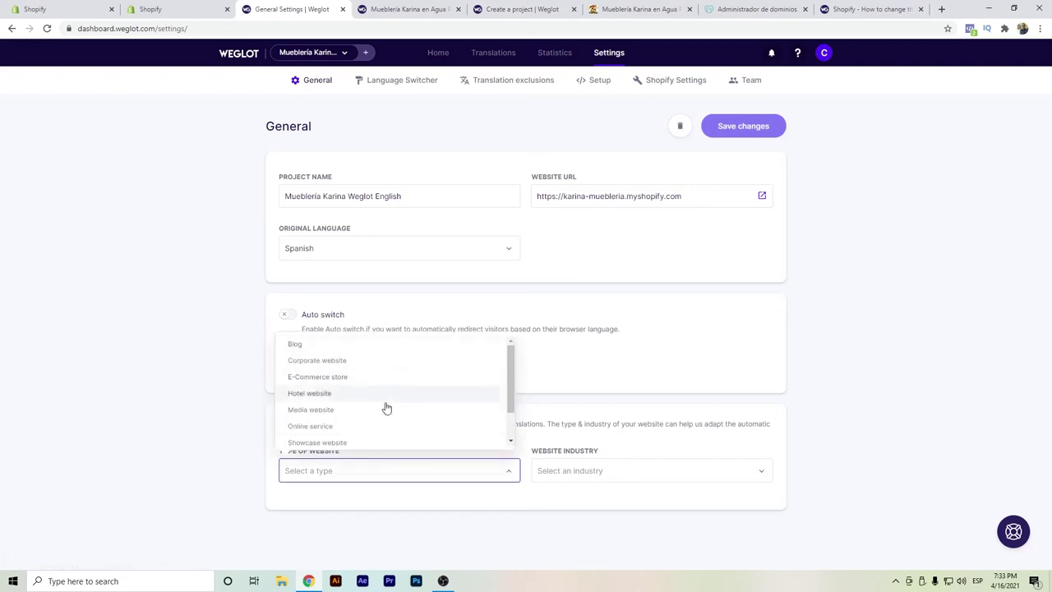
{"action": "left_click", "coordinate": [394, 376]}
{"action": "left_click", "coordinate": [610, 479]}
{"action": "scroll", "coordinate": [616, 386], "scroll_direction": "down", "scroll_amount": 1}
{"action": "scroll", "coordinate": [615, 382], "scroll_direction": "down", "scroll_amount": 1}
{"action": "left_click", "coordinate": [618, 436]}
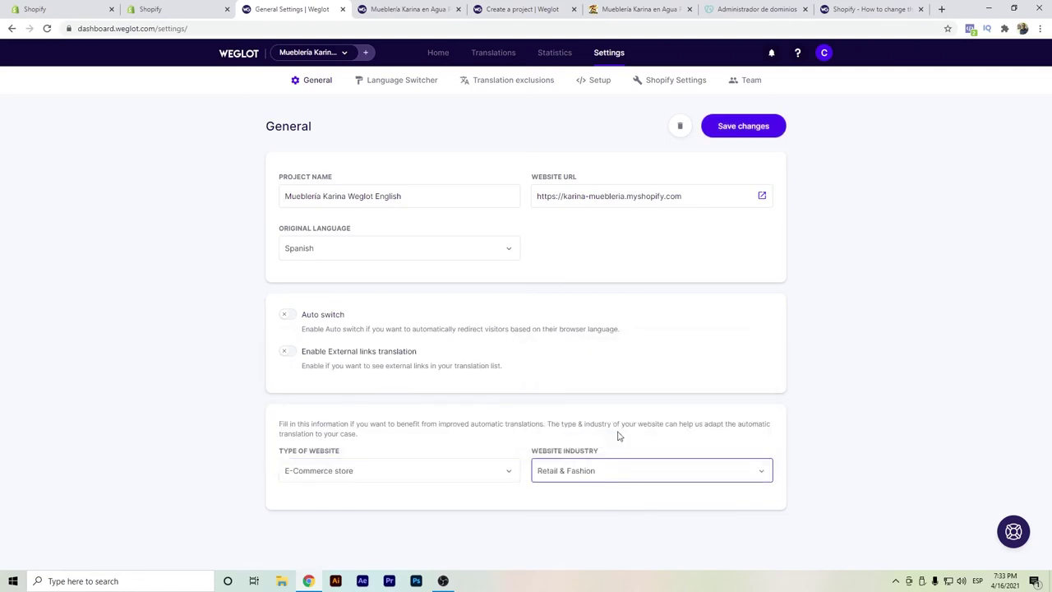
Step: Turn on language flags in the Language Switcher settings and save
{"action": "left_click", "coordinate": [406, 89]}
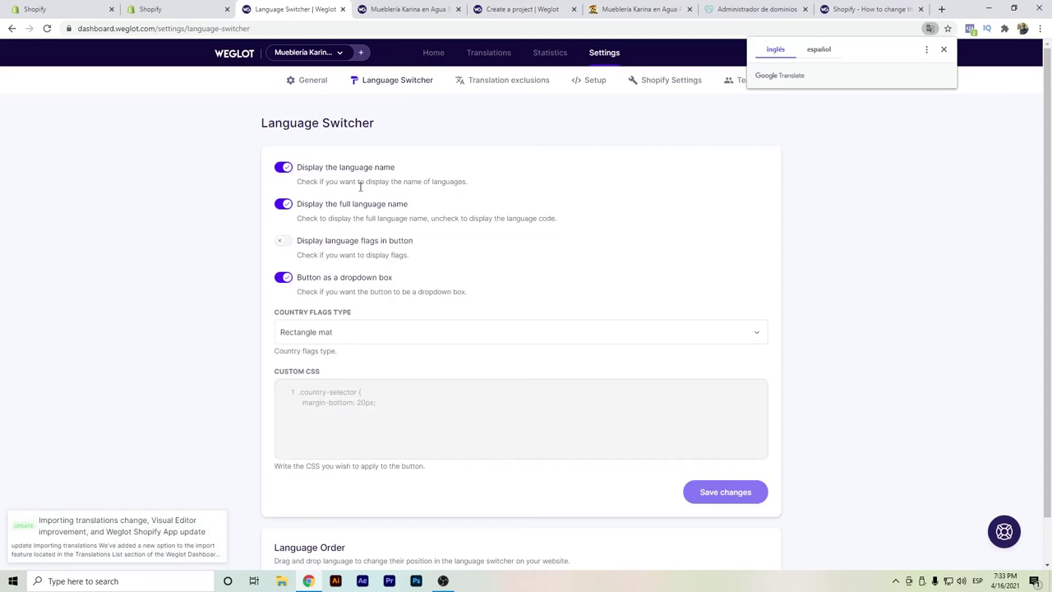
{"action": "left_click", "coordinate": [282, 241]}
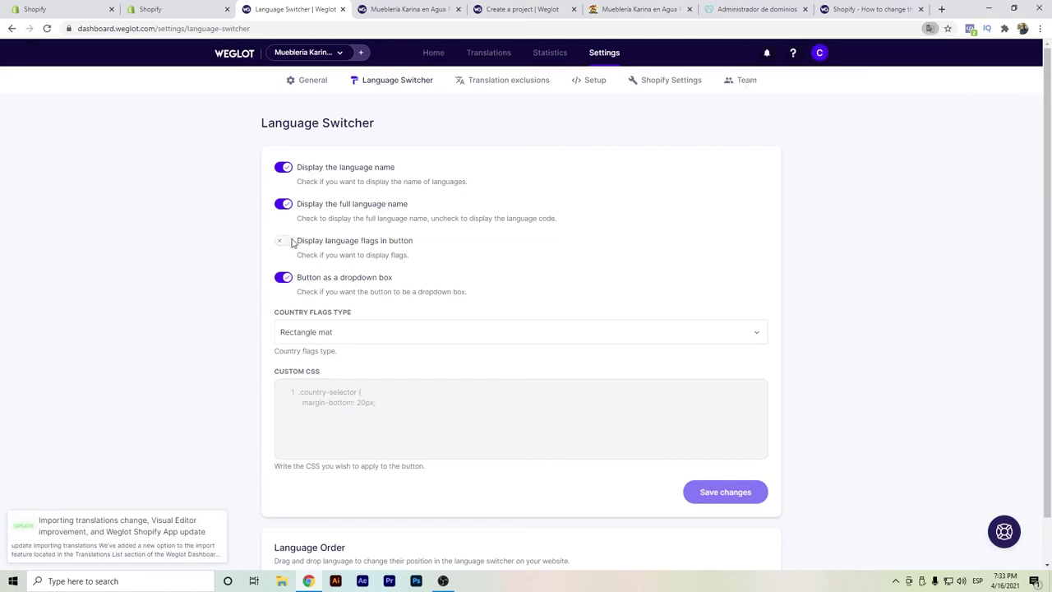
{"action": "left_click", "coordinate": [734, 493]}
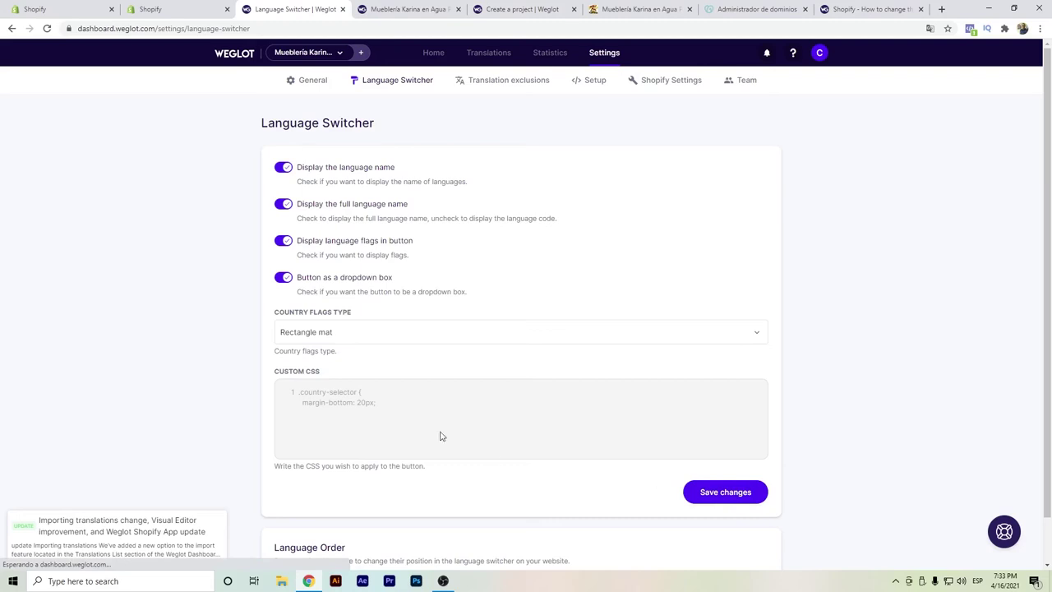
{"action": "scroll", "coordinate": [363, 394], "scroll_direction": "down", "scroll_amount": 1}
Step: Browse the Translation exclusions, Setup, Shopify Settings and Team settings, then view the live store
{"action": "scroll", "coordinate": [571, 509], "scroll_direction": "down", "scroll_amount": 1}
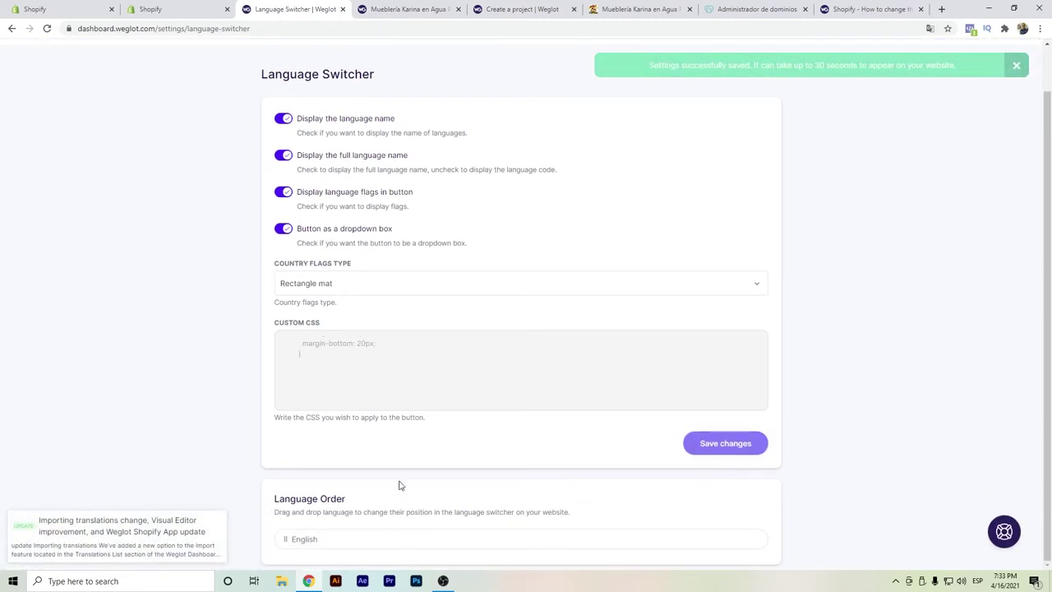
{"action": "scroll", "coordinate": [472, 457], "scroll_direction": "up", "scroll_amount": 1}
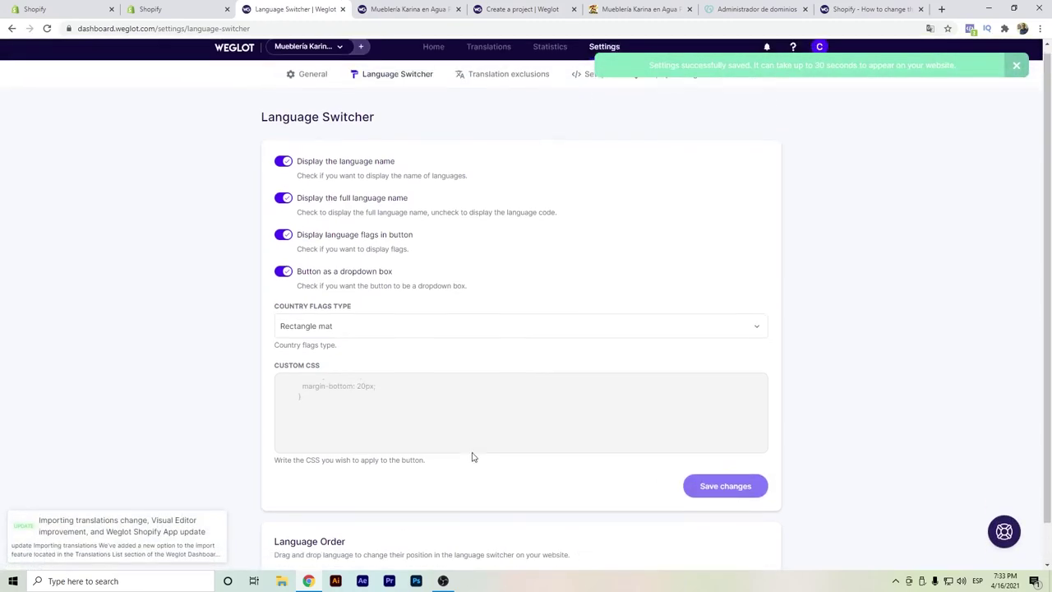
{"action": "left_click", "coordinate": [483, 88]}
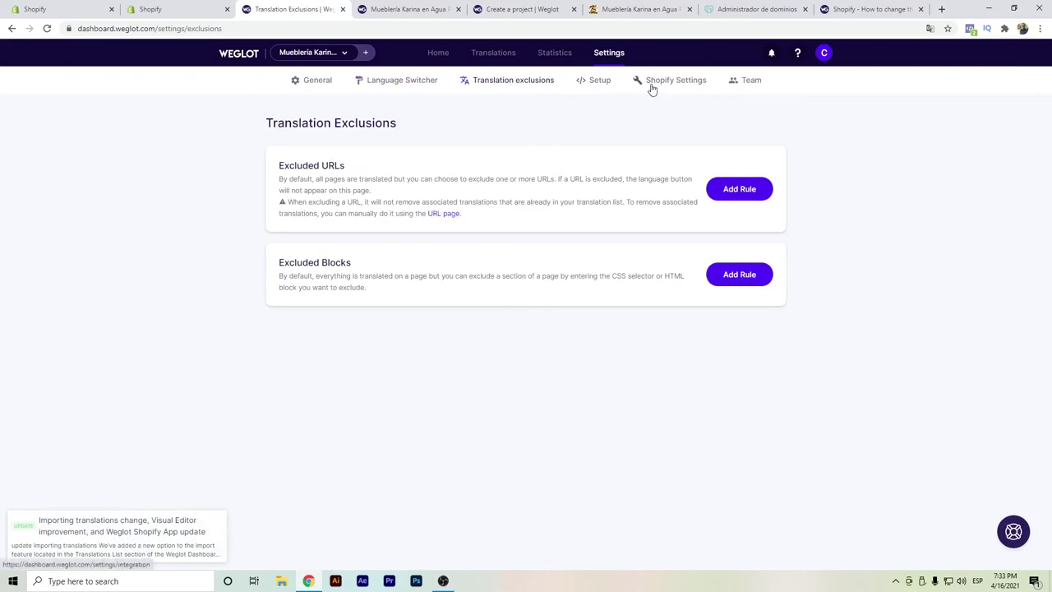
{"action": "left_click", "coordinate": [607, 92]}
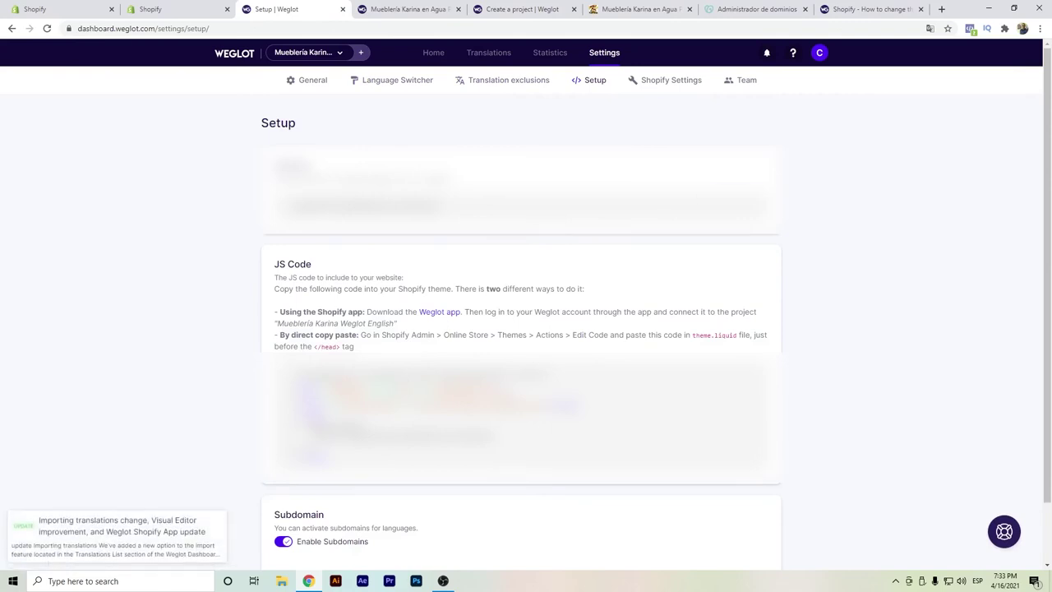
{"action": "left_click", "coordinate": [680, 86]}
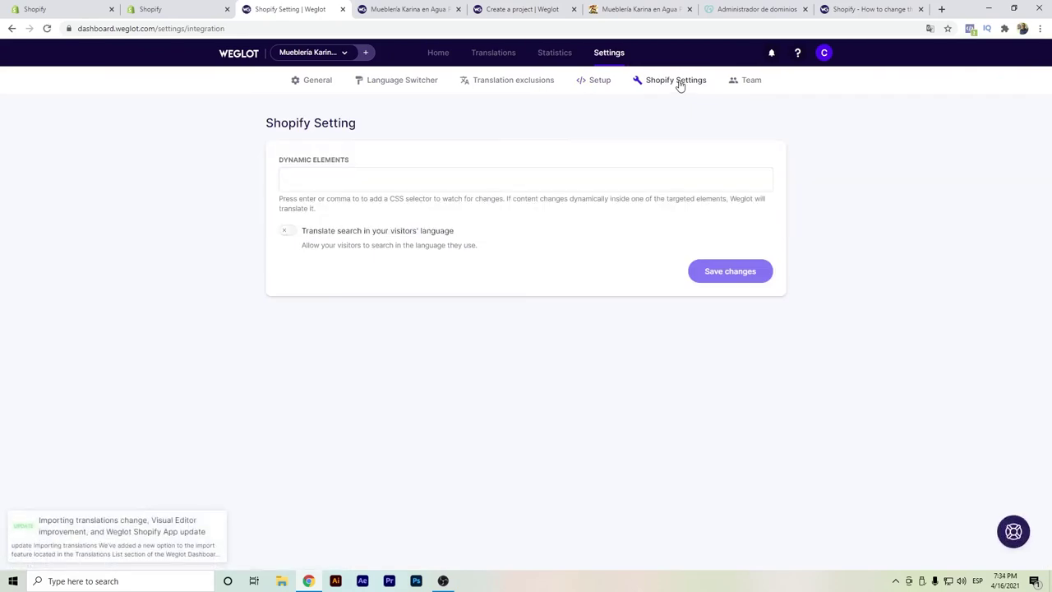
{"action": "left_click", "coordinate": [733, 84]}
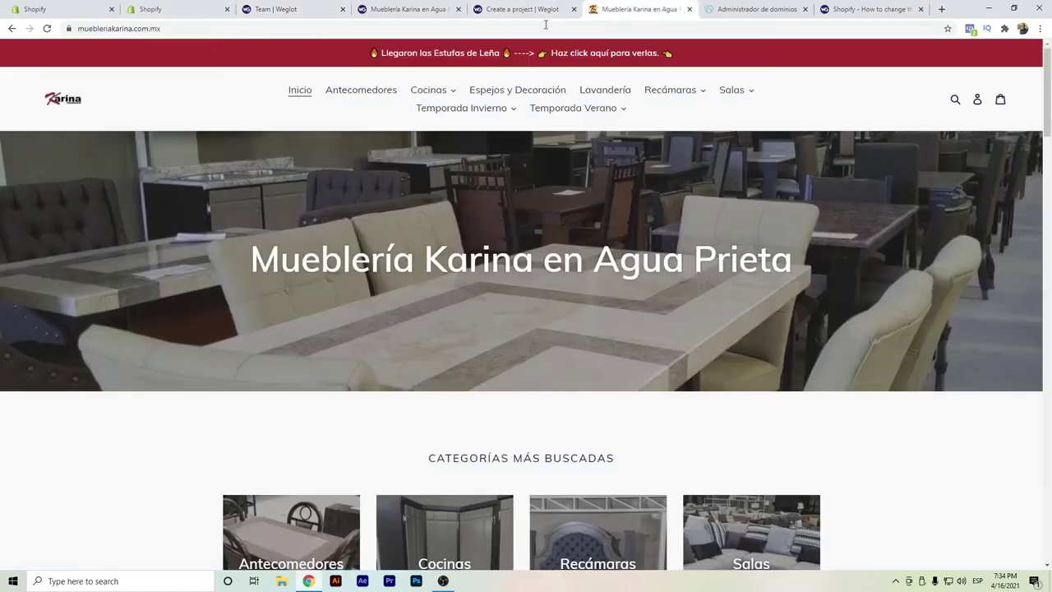
{"action": "left_click", "coordinate": [637, 9]}
Step: Reload the store and switch its language from Español to English
{"action": "left_click", "coordinate": [47, 29]}
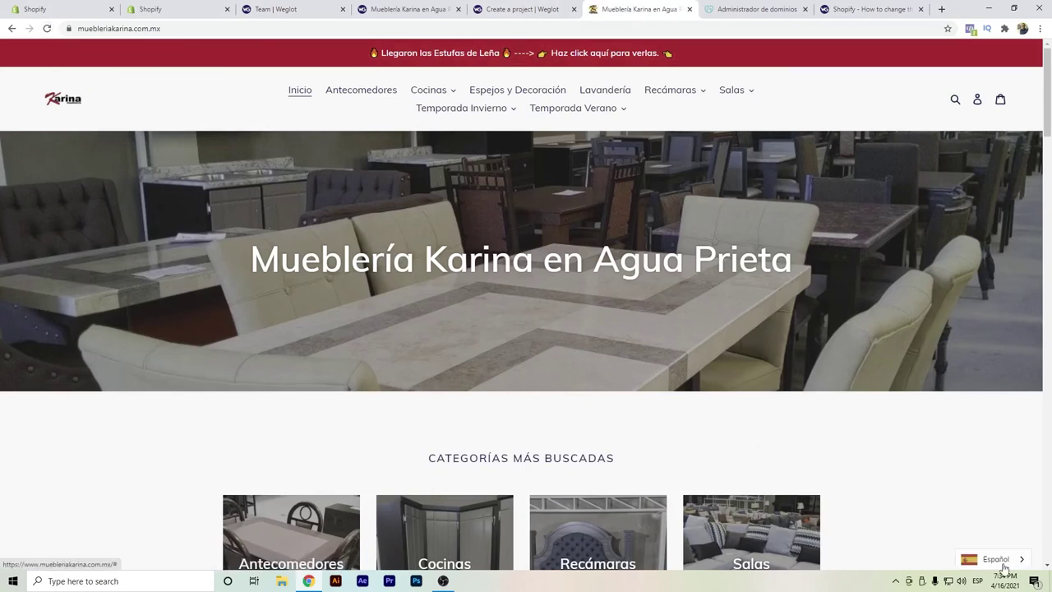
{"action": "left_click", "coordinate": [1001, 560]}
{"action": "left_click", "coordinate": [991, 538]}
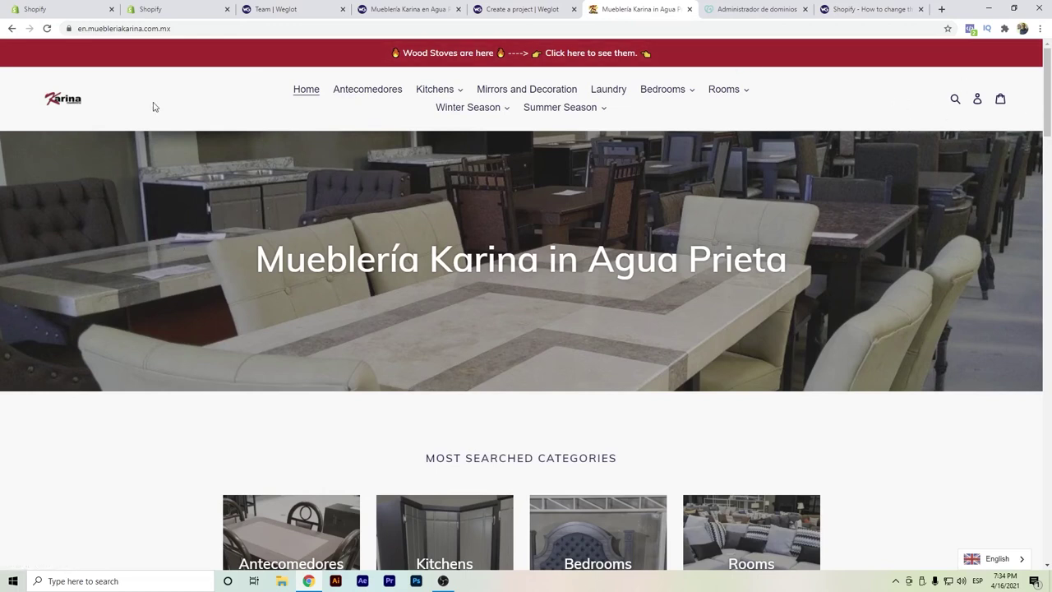
{"action": "left_click", "coordinate": [840, 9]}
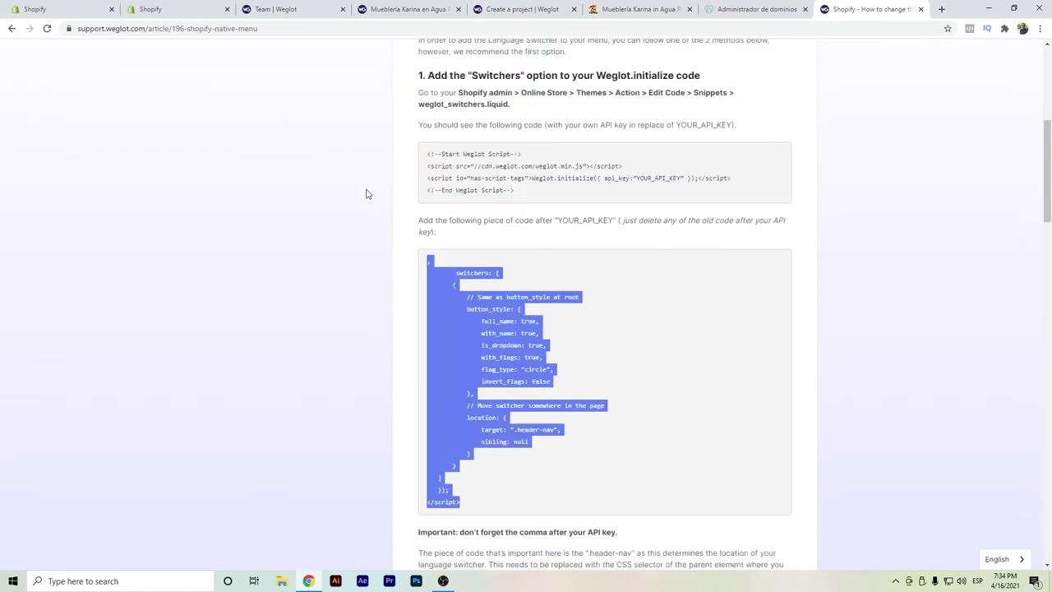
Step: Copy the switchers configuration code from the help article on repositioning the switcher
{"action": "key", "text": "F5"}
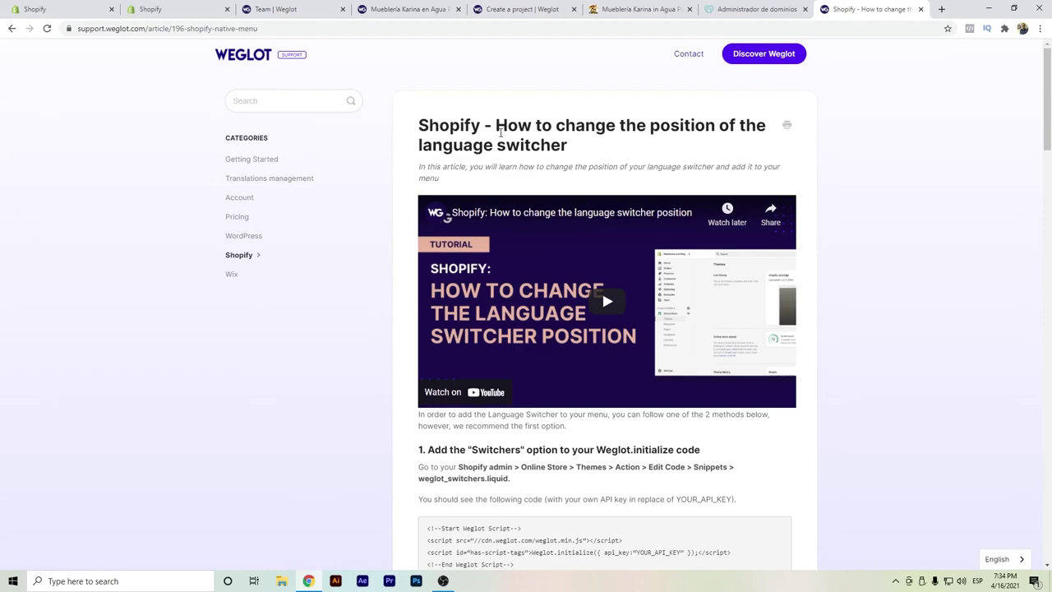
{"action": "scroll", "coordinate": [510, 132], "scroll_direction": "down", "scroll_amount": 5}
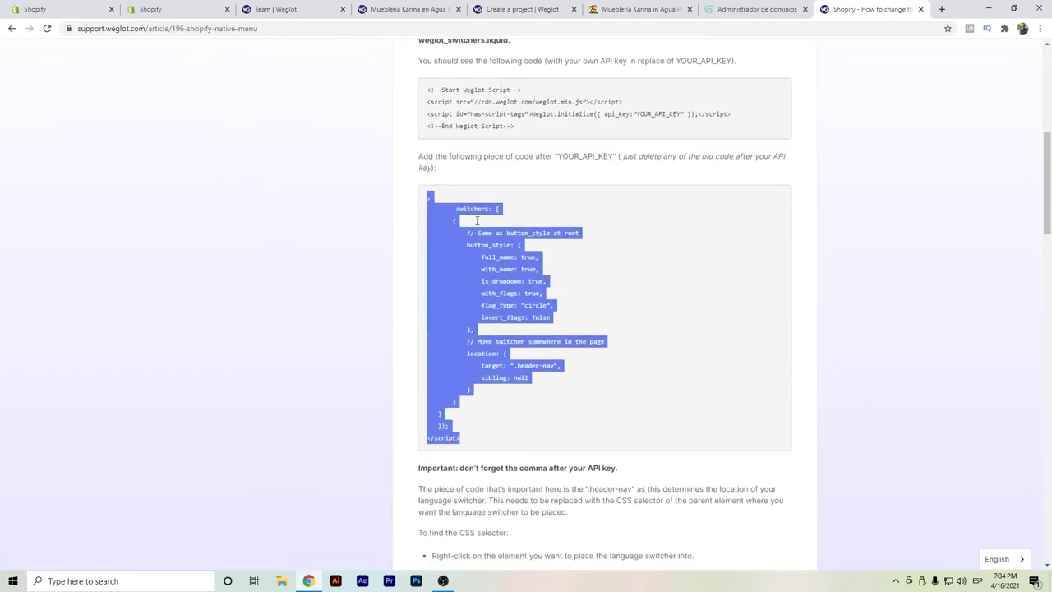
{"action": "left_click_drag", "start_coordinate": [463, 442], "coordinate": [426, 197]}
{"action": "key", "text": "ctrl+c"}
{"action": "scroll", "coordinate": [695, 186], "scroll_direction": "up", "scroll_amount": 1}
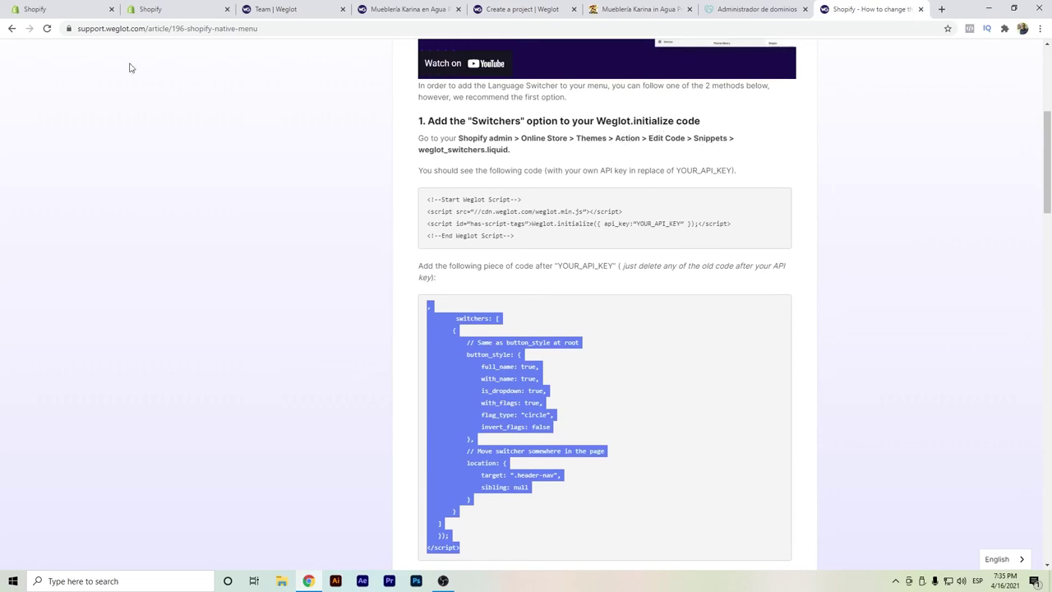
{"action": "left_click", "coordinate": [141, 9]}
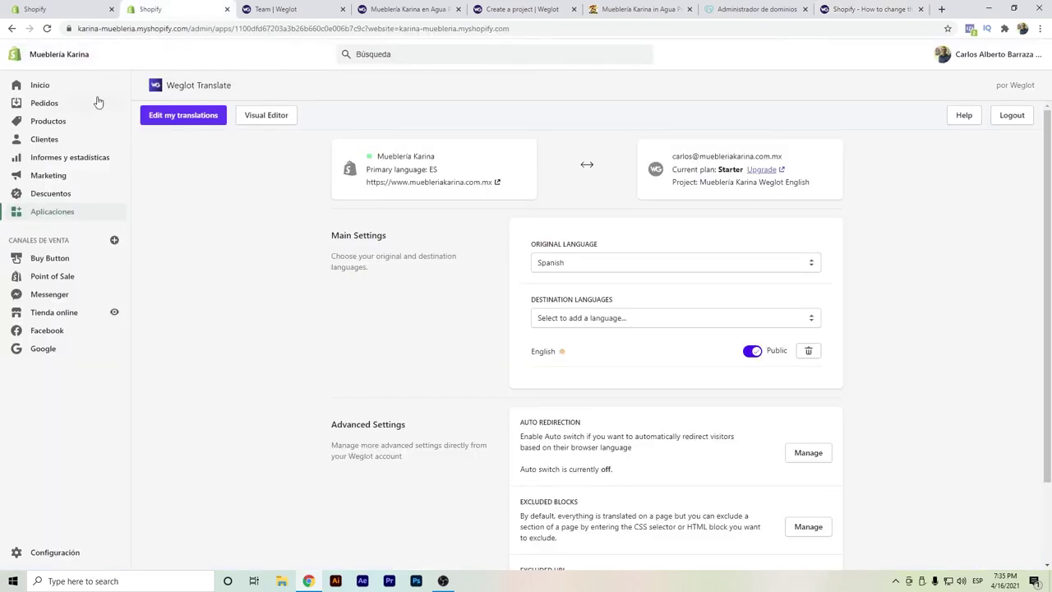
Step: Open the Debut theme's weglot_switcher.liquid snippet in the code editor
{"action": "left_click", "coordinate": [67, 319]}
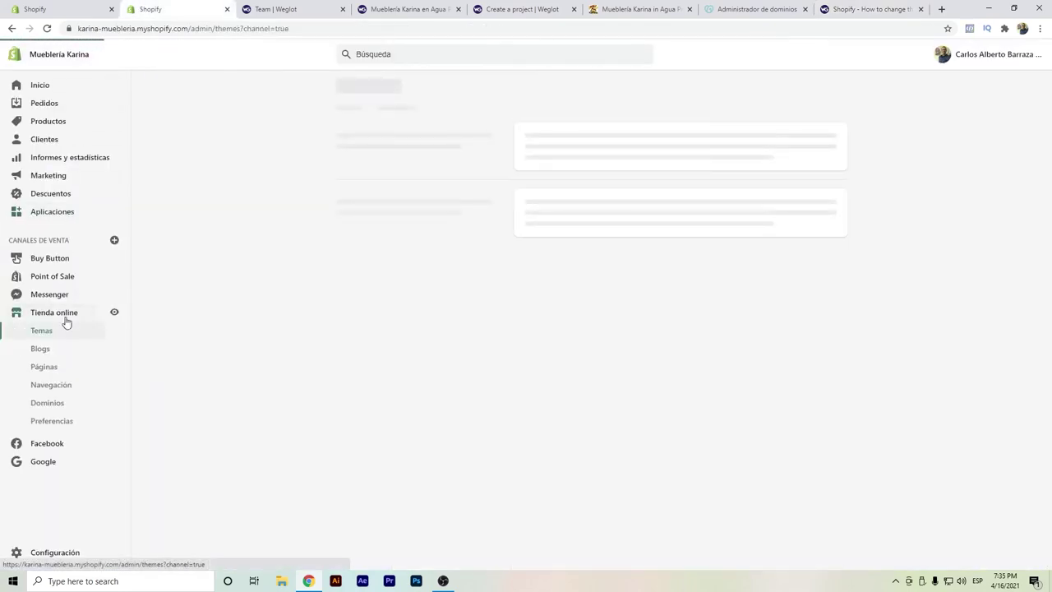
{"action": "left_click", "coordinate": [743, 135]}
{"action": "left_click", "coordinate": [695, 249]}
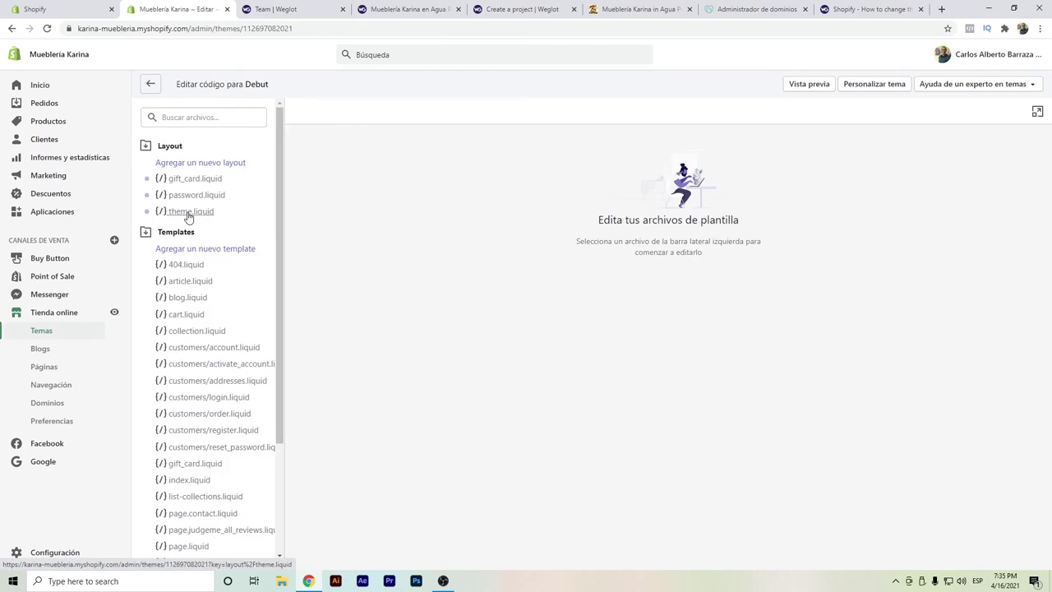
{"action": "scroll", "coordinate": [188, 219], "scroll_direction": "down", "scroll_amount": 3}
{"action": "scroll", "coordinate": [218, 148], "scroll_direction": "up", "scroll_amount": 3}
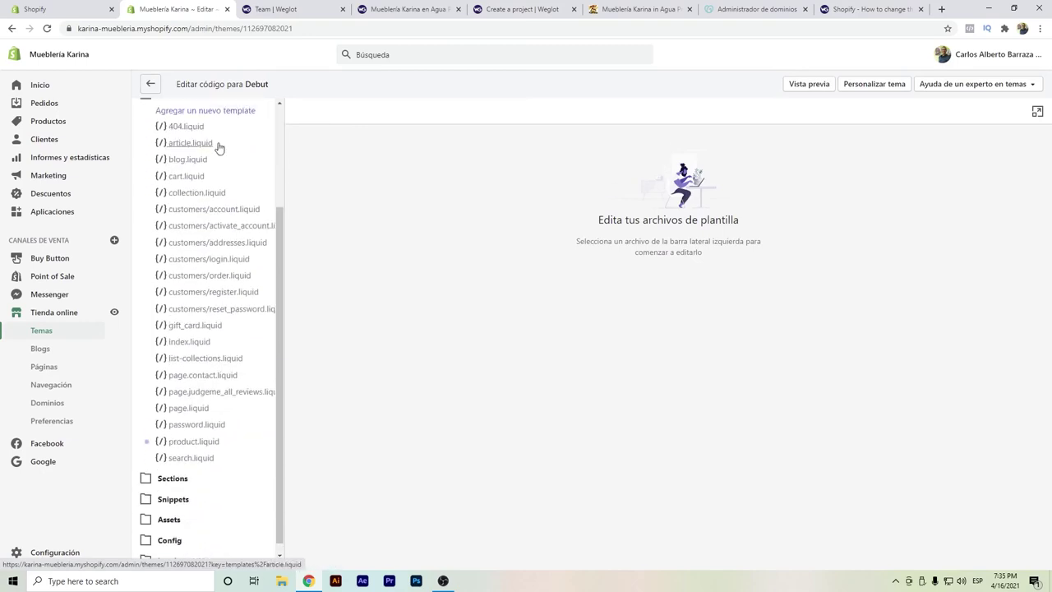
{"action": "left_click", "coordinate": [228, 122]}
{"action": "type", "text": "weglot"}
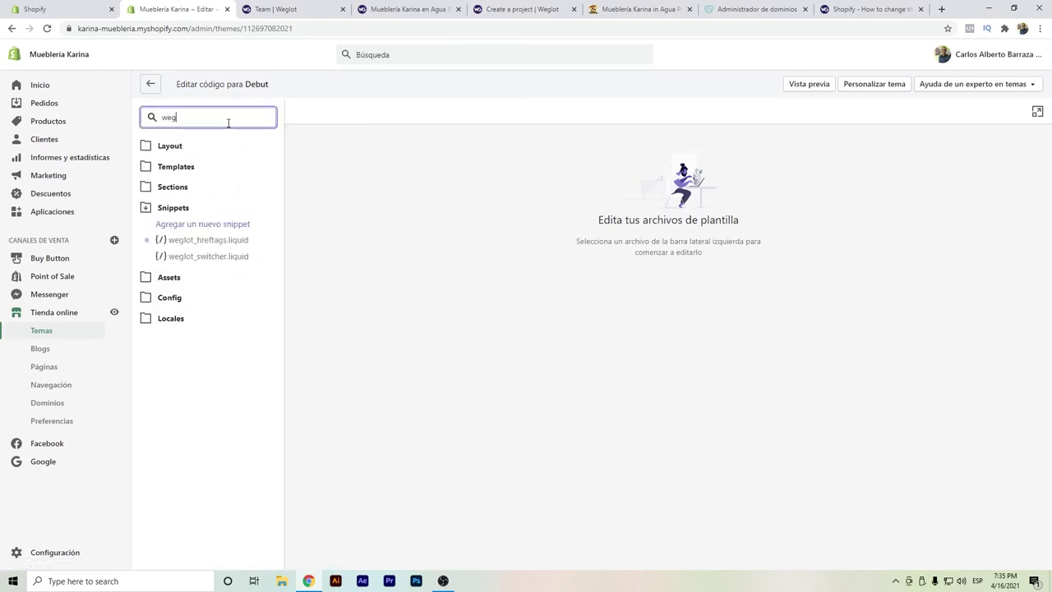
{"action": "left_click", "coordinate": [222, 260]}
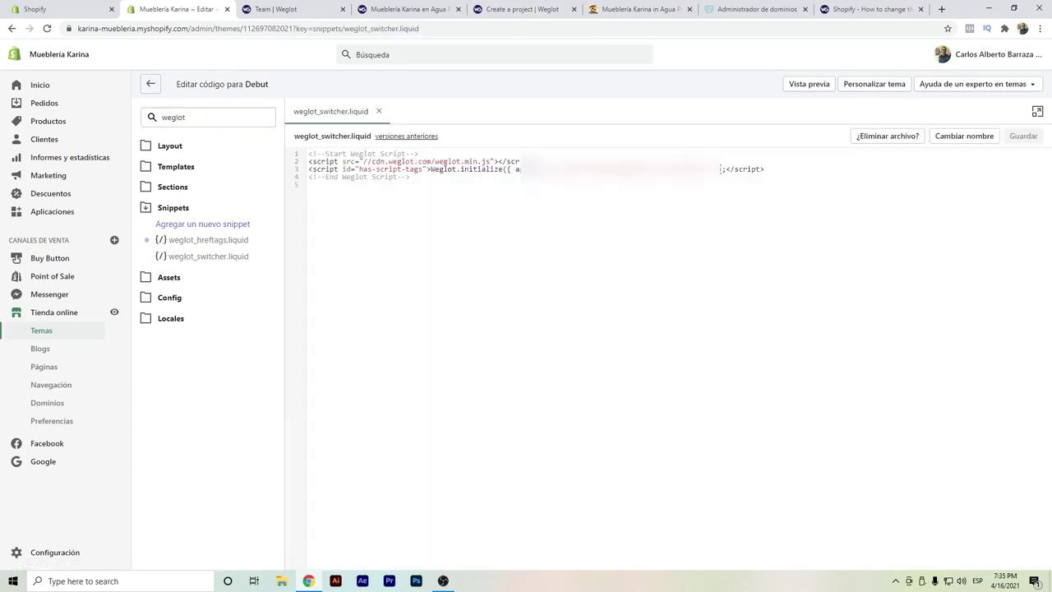
Step: Paste the switchers configuration after the Weglot script and save the snippet
{"action": "left_click_drag", "start_coordinate": [720, 177], "coordinate": [734, 186]}
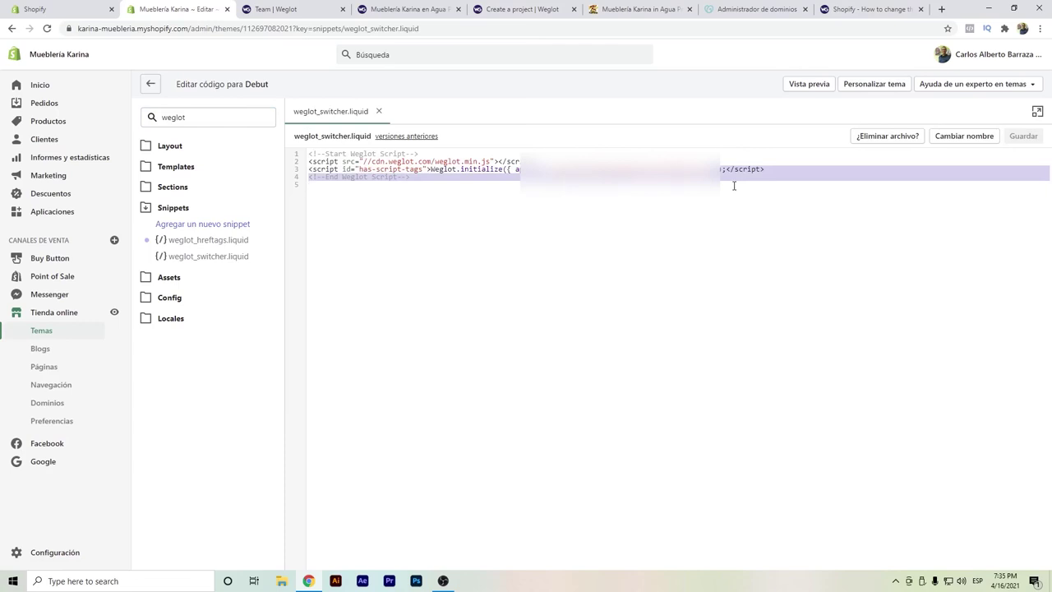
{"action": "key", "text": "ctrl+v"}
{"action": "left_click", "coordinate": [1022, 136]}
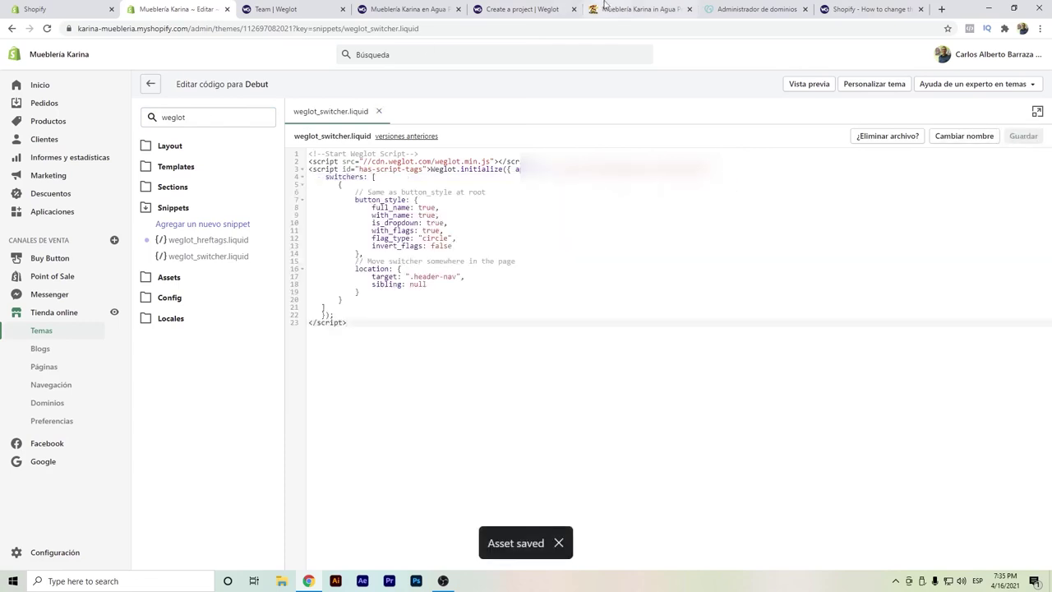
{"action": "left_click", "coordinate": [629, 9]}
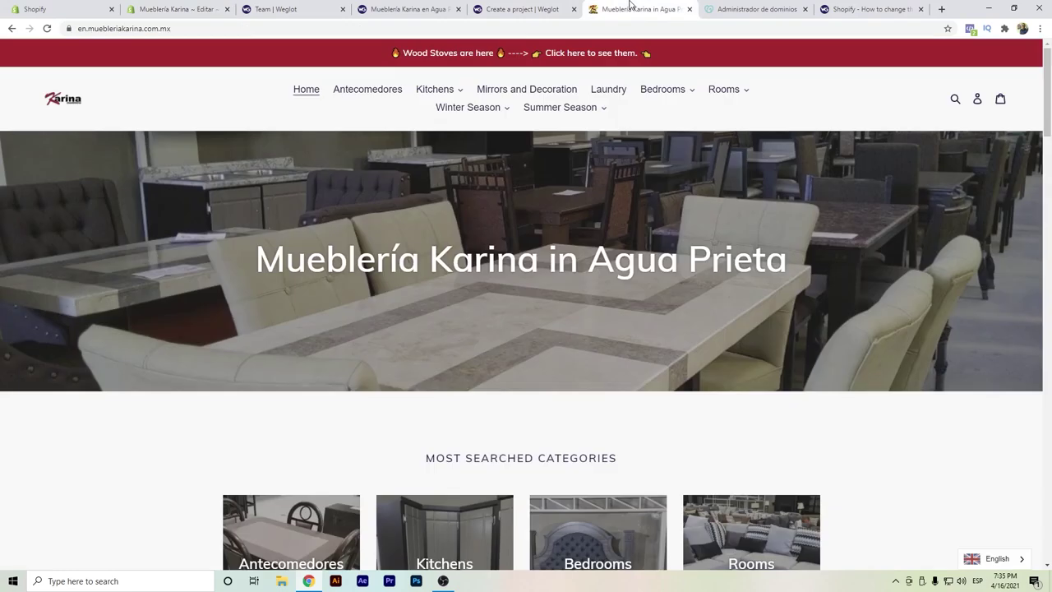
Step: Inspect the header icons and copy the site-header__icons-wrapper class name
{"action": "left_click", "coordinate": [47, 28]}
{"action": "right_click", "coordinate": [311, 326]}
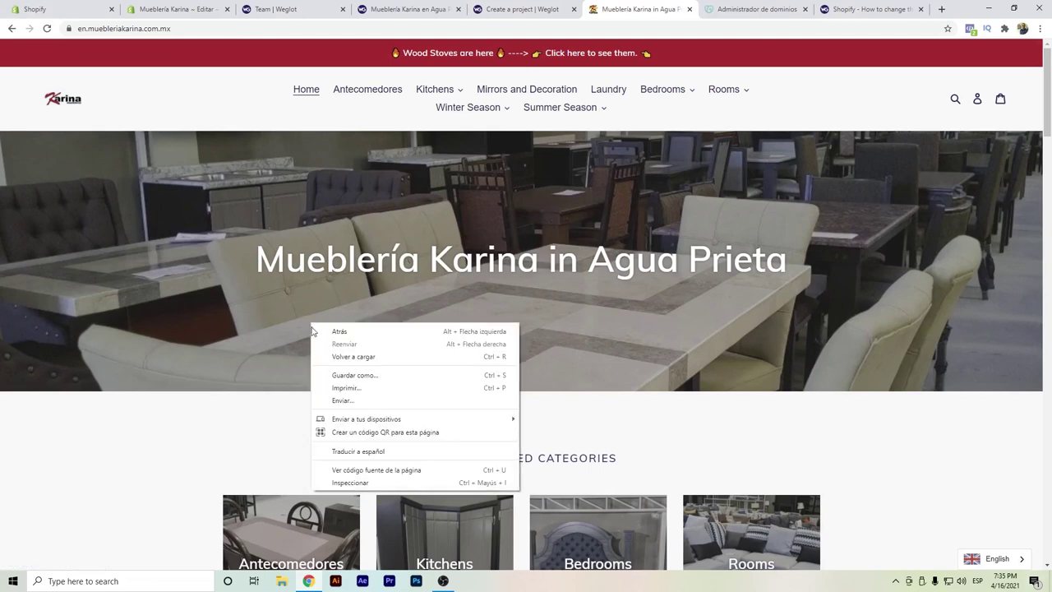
{"action": "left_click", "coordinate": [363, 484]}
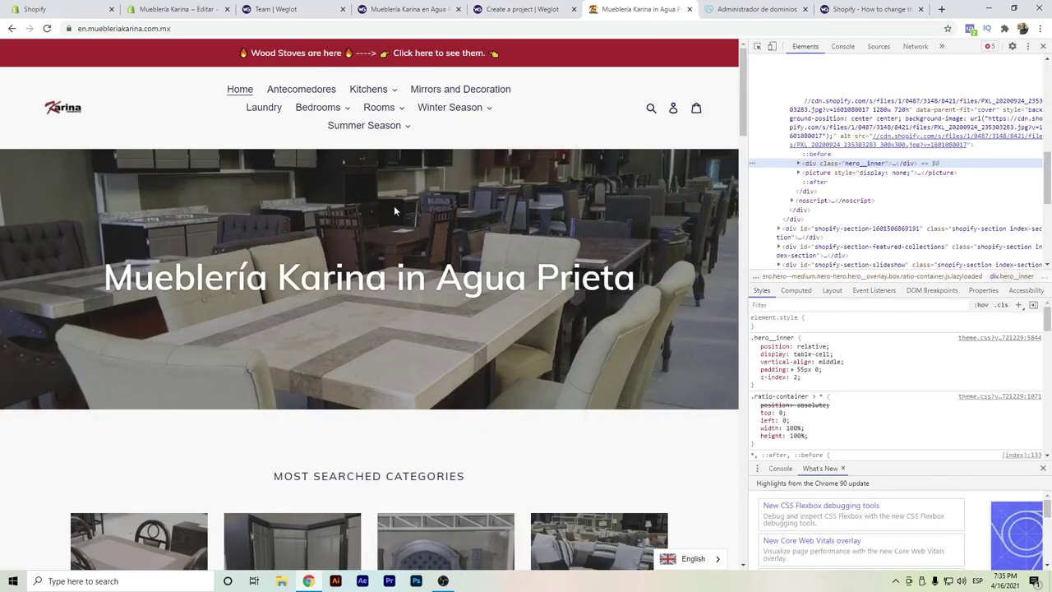
{"action": "key", "text": "ctrl+shift+c"}
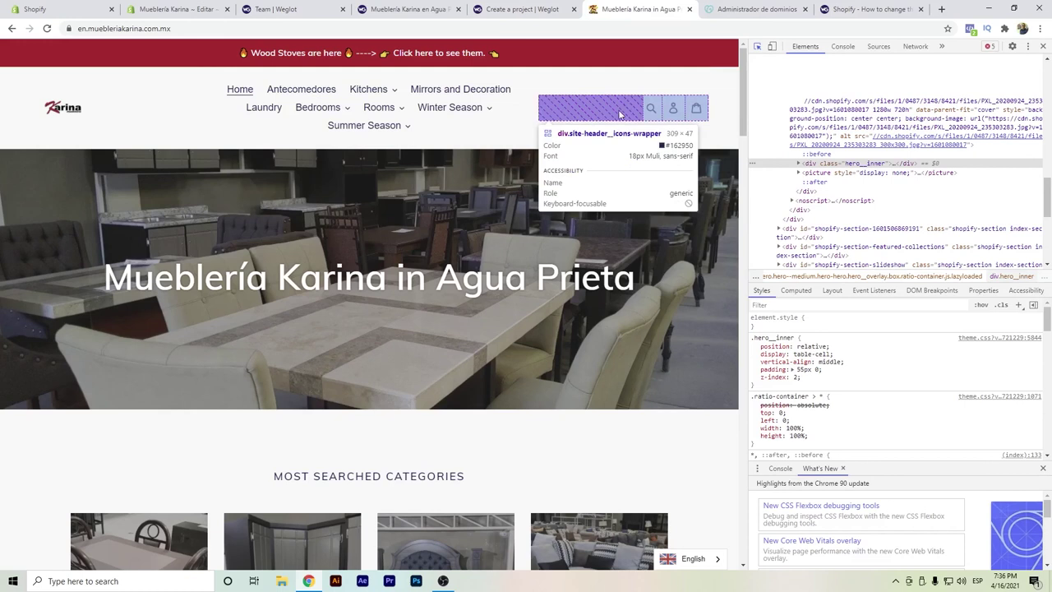
{"action": "left_click", "coordinate": [619, 114]}
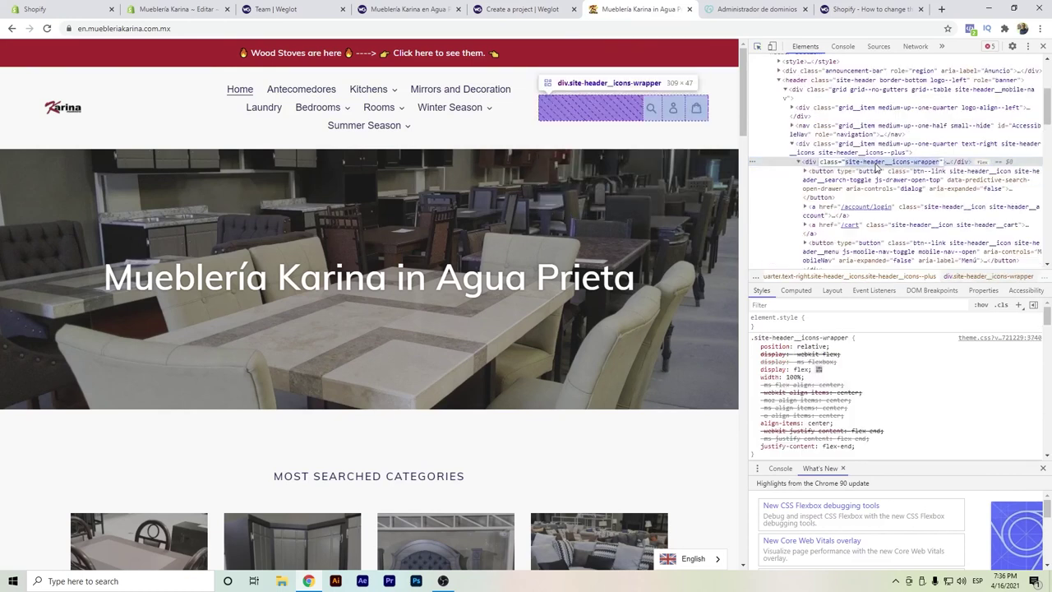
{"action": "key", "text": "Right"}
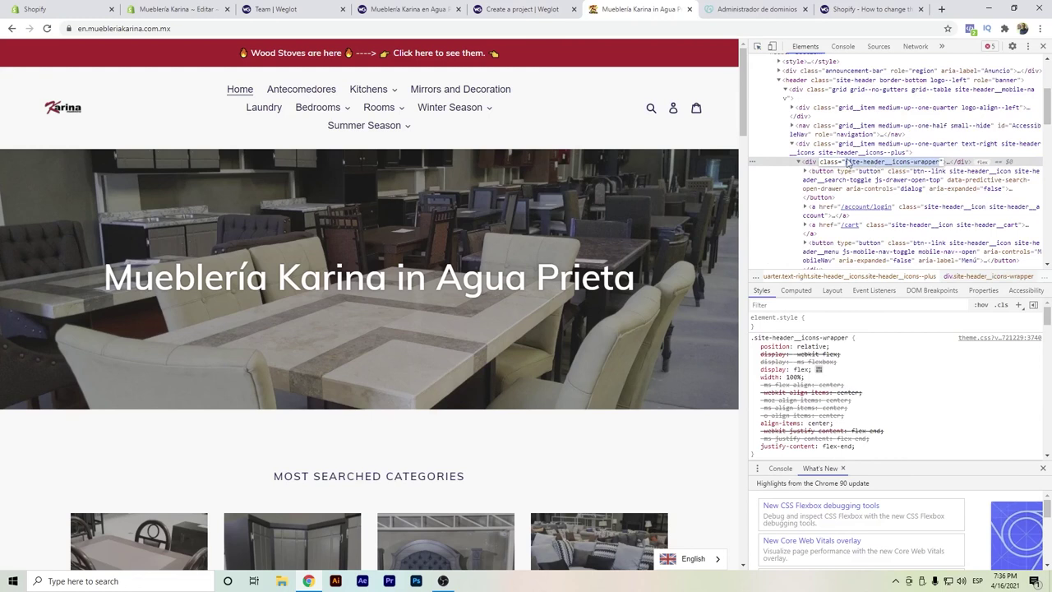
Step: Replace the header-nav target with the wrapper class, save, and view the store in Español
{"action": "left_click", "coordinate": [202, 10]}
{"action": "left_click_drag", "start_coordinate": [457, 277], "coordinate": [415, 277]}
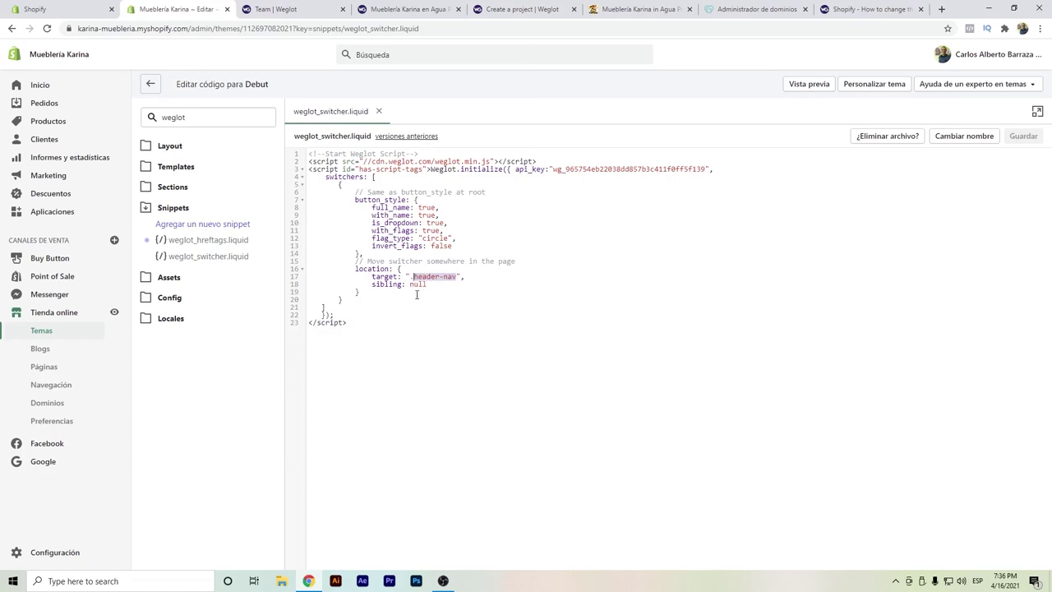
{"action": "key", "text": "ctrl+v"}
{"action": "left_click", "coordinate": [1022, 136]}
{"action": "left_click", "coordinate": [629, 8]}
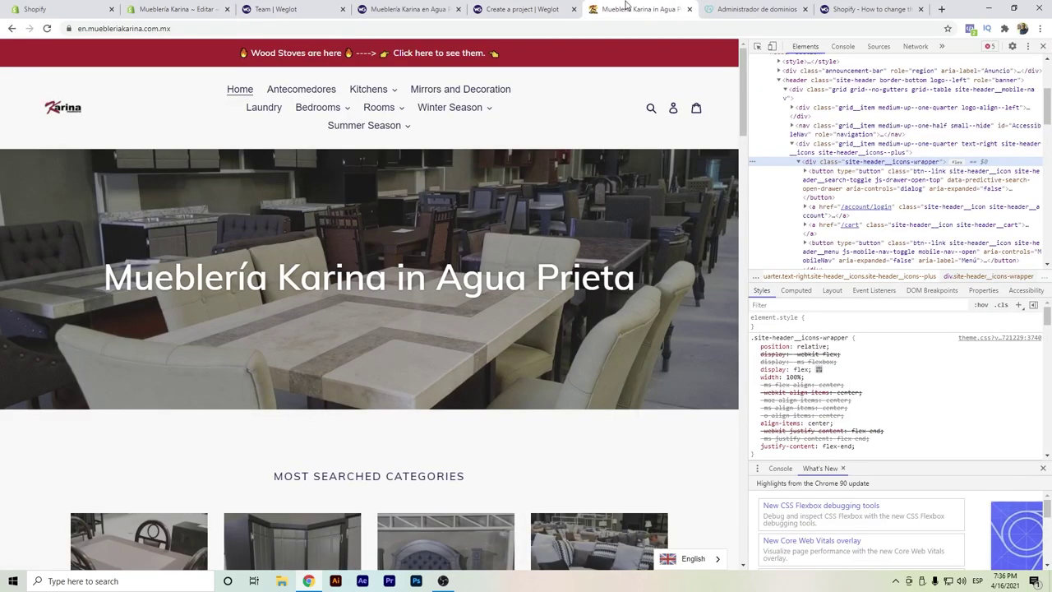
{"action": "left_click", "coordinate": [46, 28]}
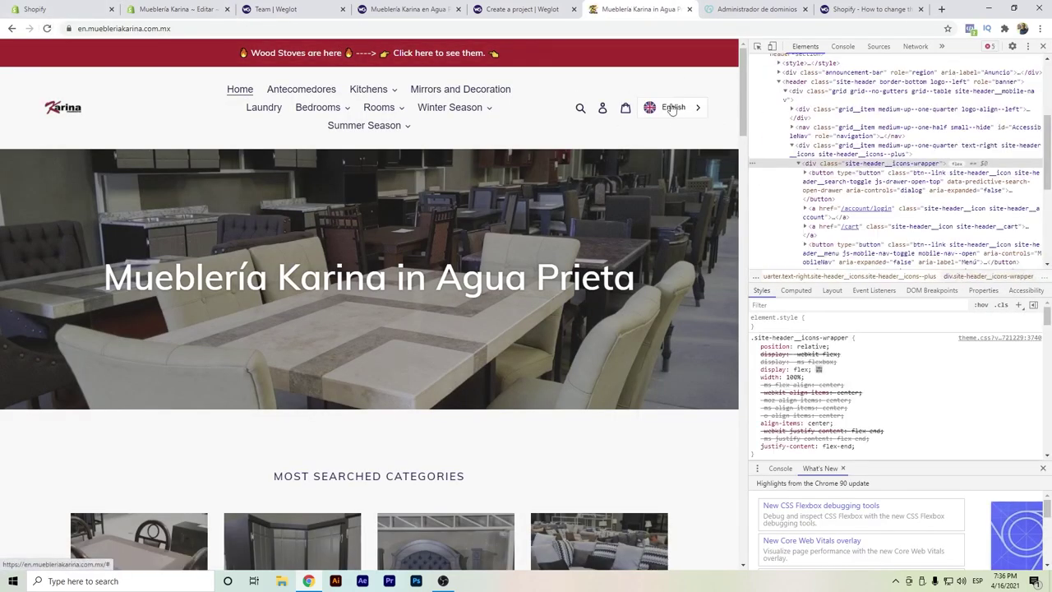
{"action": "left_click", "coordinate": [674, 129]}
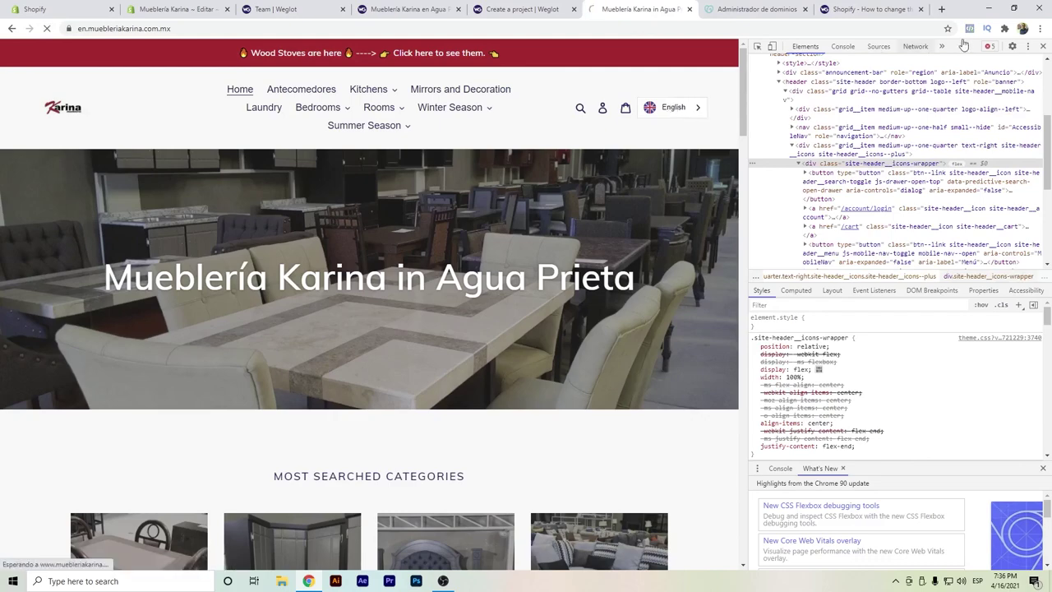
{"action": "left_click", "coordinate": [1043, 47]}
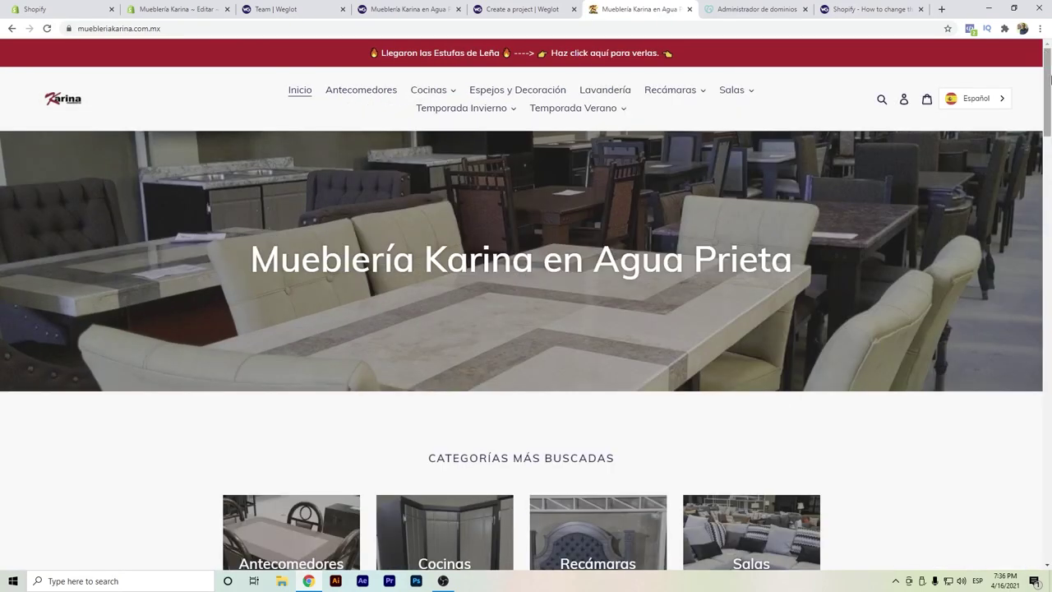
Step: View the Tips para el Hogar Whirlpool refrigerators article in English, then return home
{"action": "left_click_drag", "start_coordinate": [1049, 79], "coordinate": [1049, 518]}
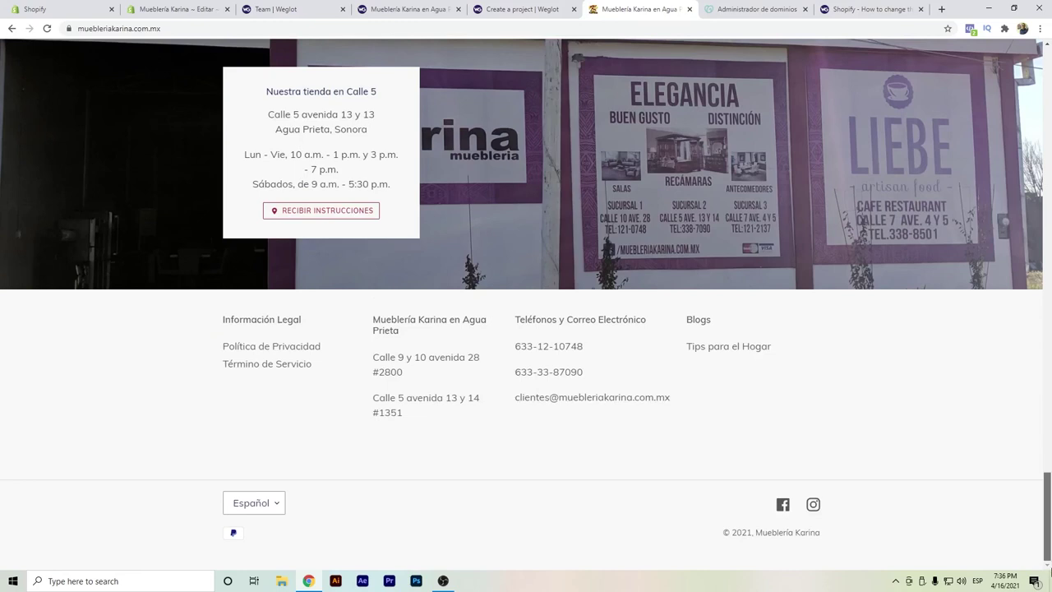
{"action": "left_click", "coordinate": [714, 348]}
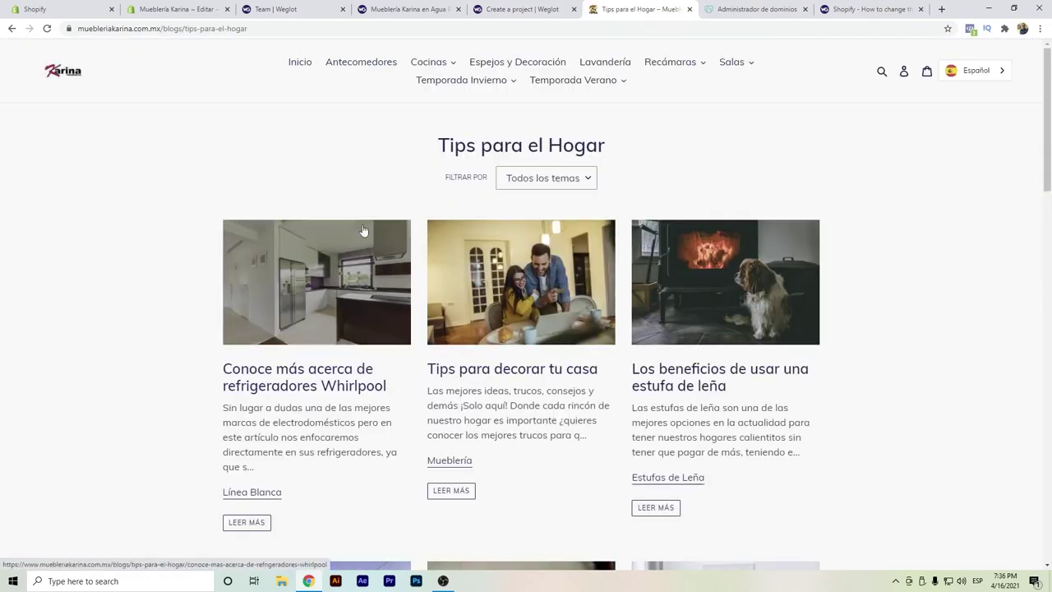
{"action": "left_click", "coordinate": [350, 388]}
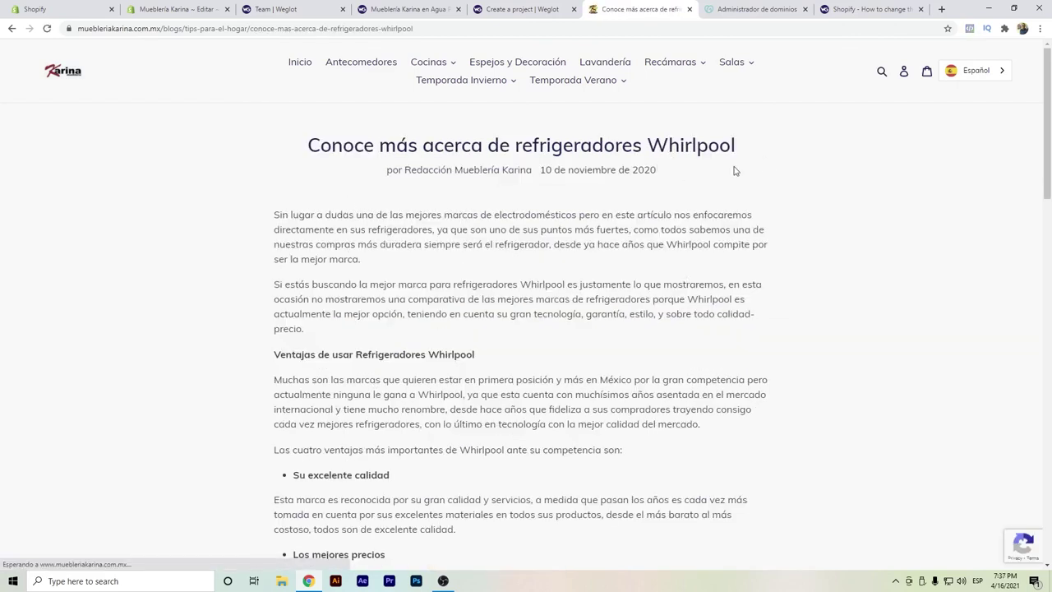
{"action": "mouse_move", "coordinate": [1001, 78]}
{"action": "left_click", "coordinate": [977, 93]}
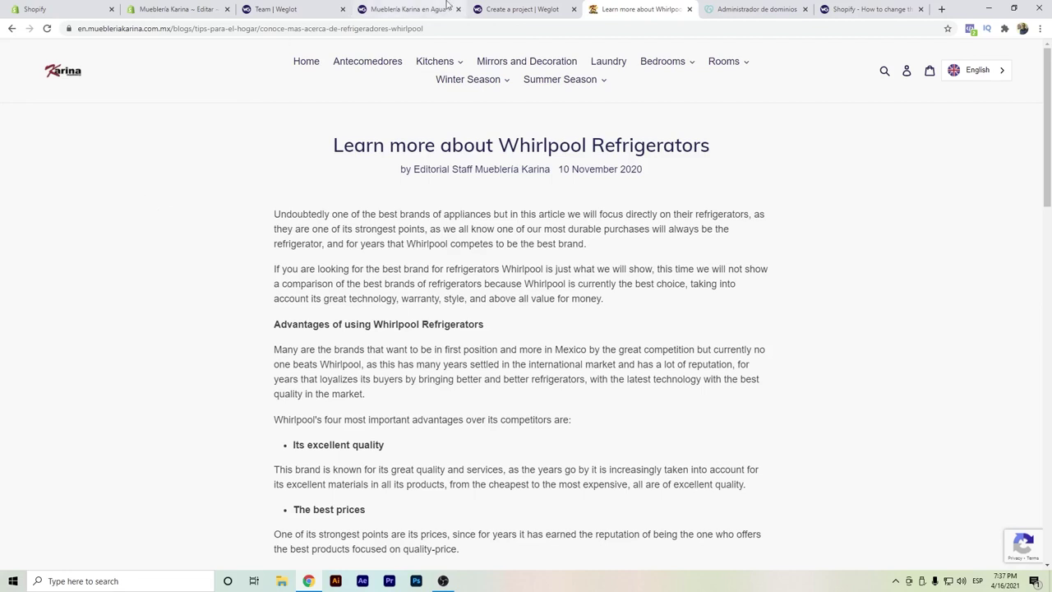
{"action": "left_click", "coordinate": [71, 85]}
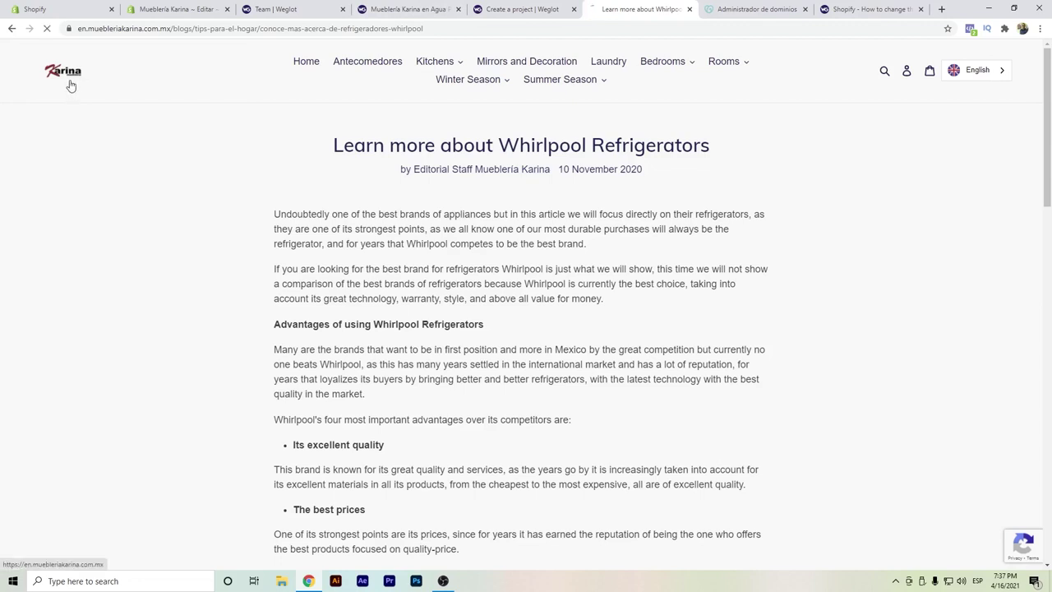